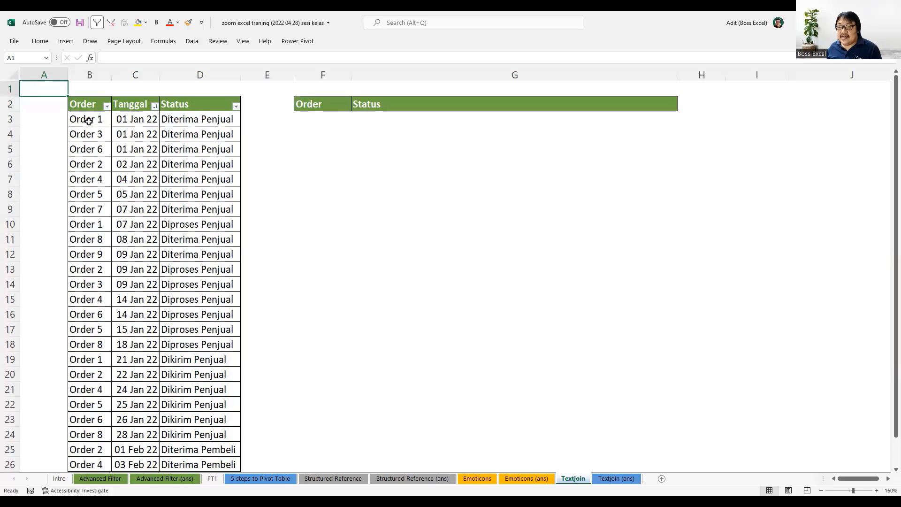
Sort the order tracking table by its Order column in ascending order.
left_click_drag(85, 119, 212, 314)
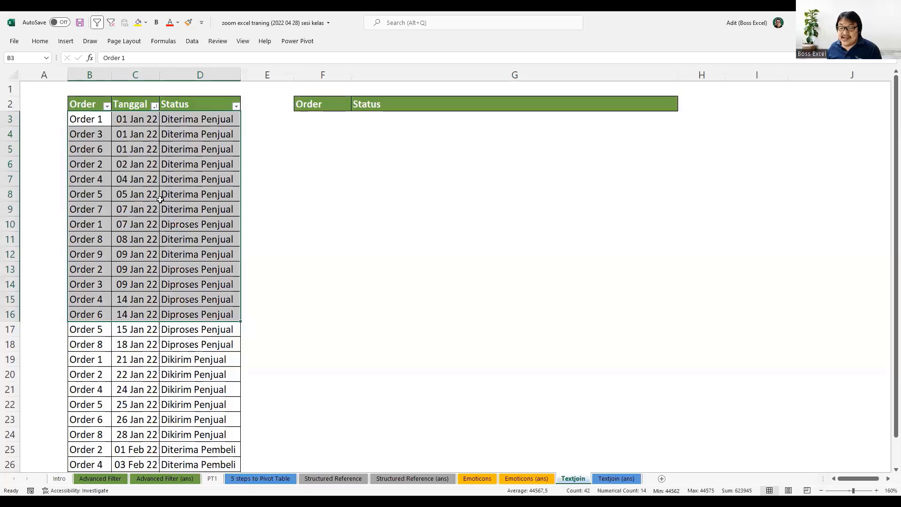
left_click(91, 120)
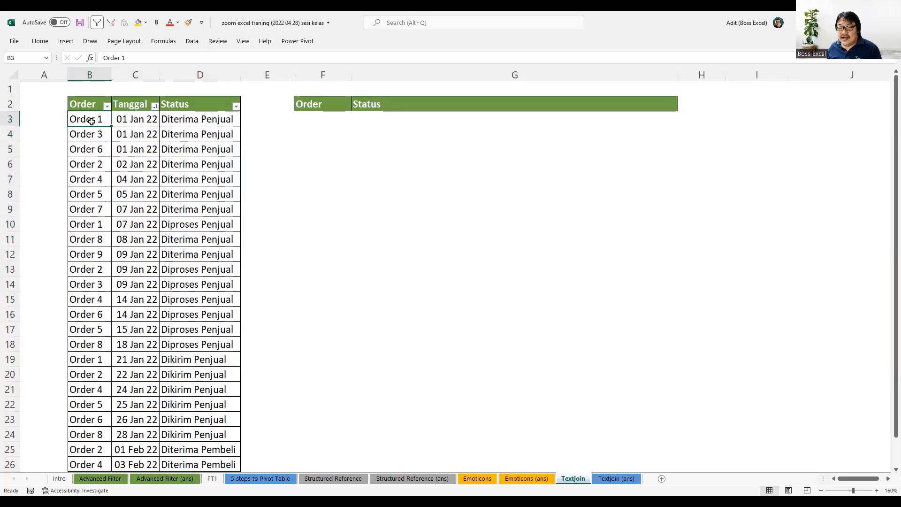
left_click_drag(91, 121, 96, 162)
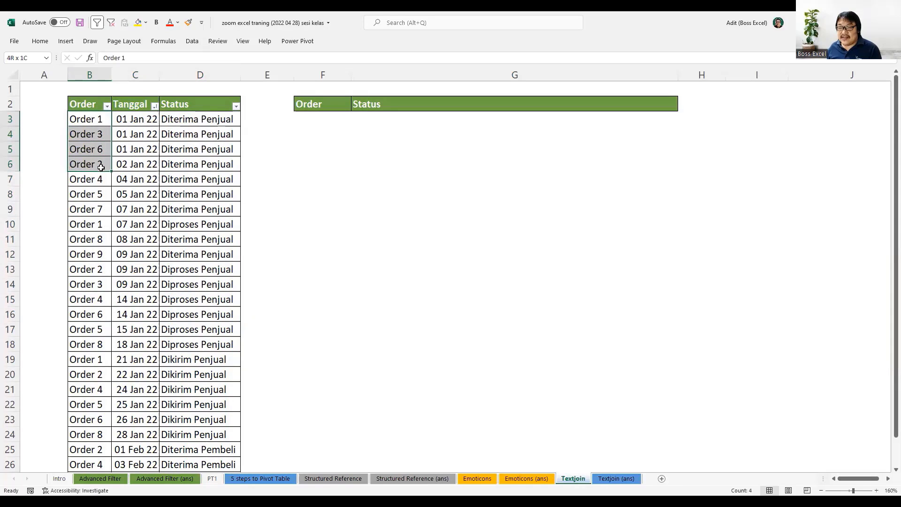
left_click(98, 128)
Examine the dates and successive statuses recorded for Order 1 and Order 2 in the sorted table.
left_click_drag(94, 120, 188, 146)
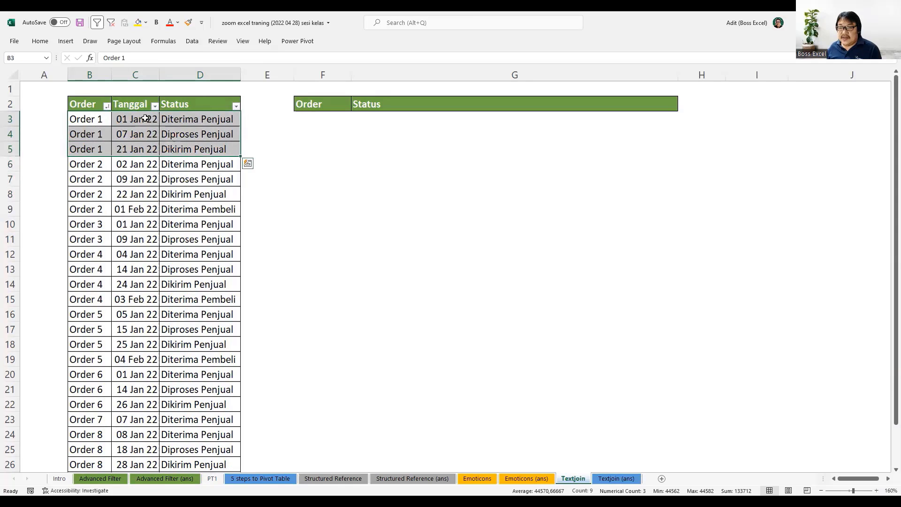
left_click_drag(146, 118, 138, 149)
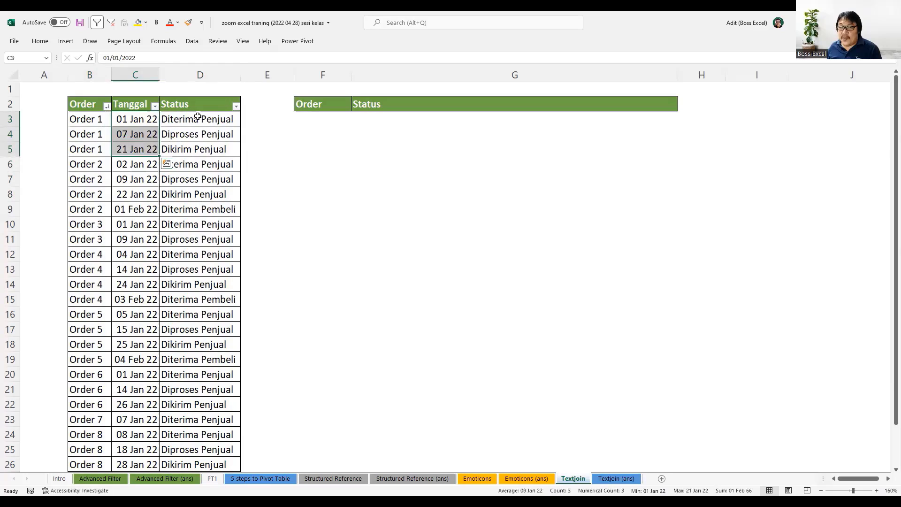
left_click(198, 117)
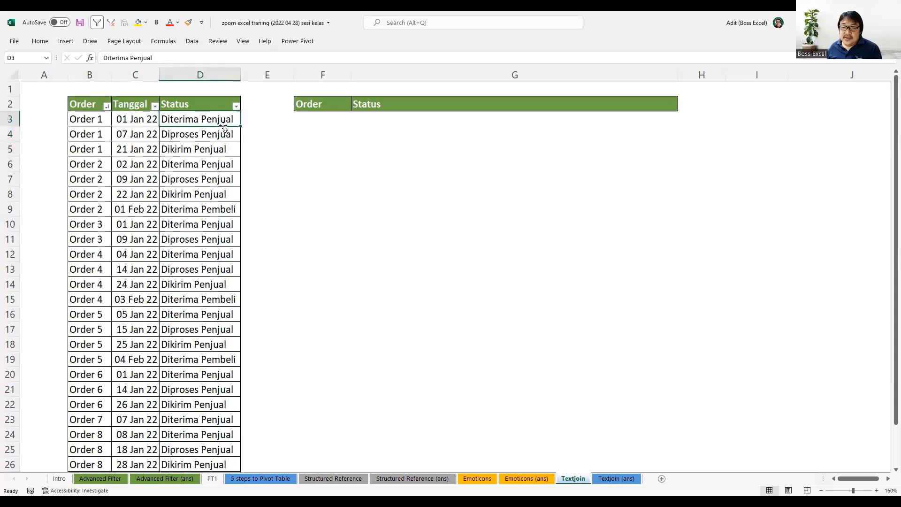
left_click(226, 132)
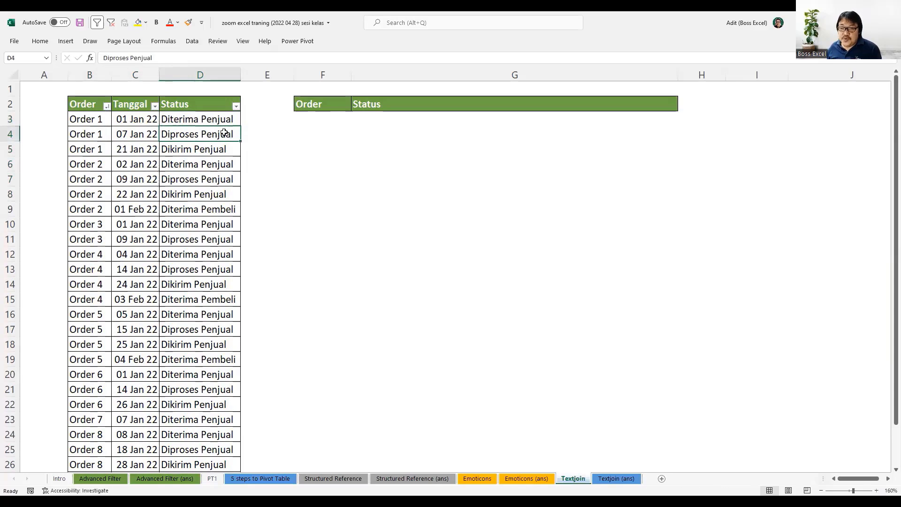
left_click(226, 148)
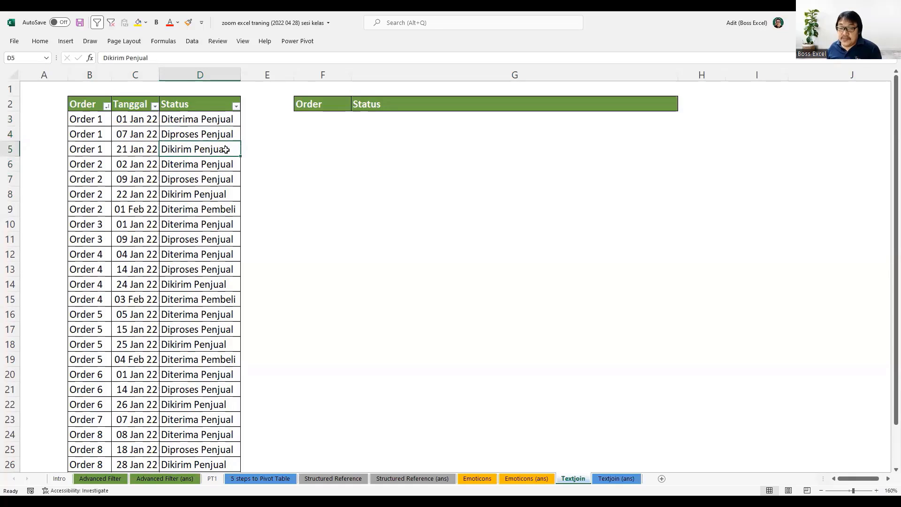
left_click(221, 195)
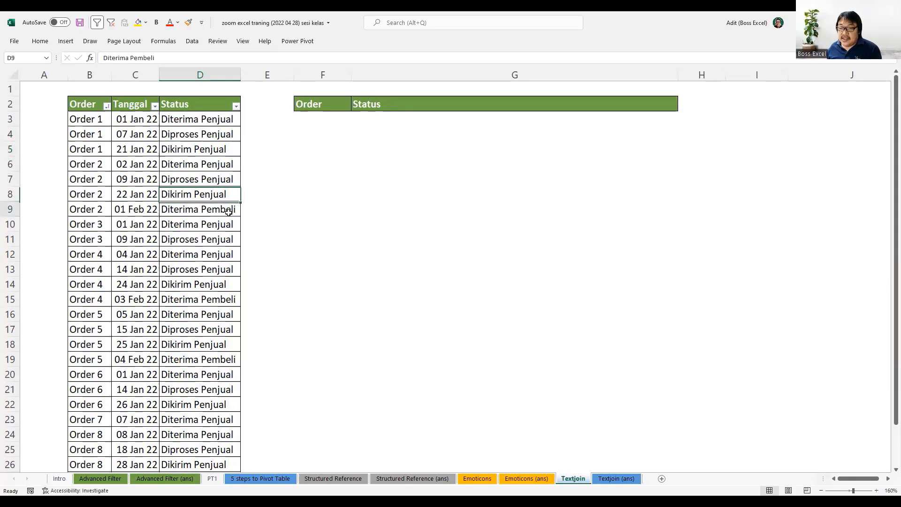
left_click(193, 210)
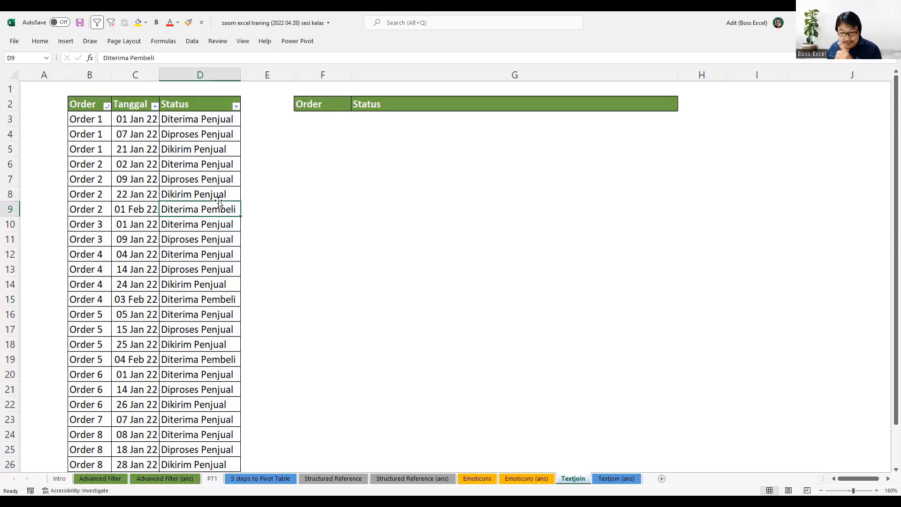
Enter a sample result row with "Order 1" in F3 and "Diterima Penjual | Diproses Penjual" in G3.
left_click(321, 118)
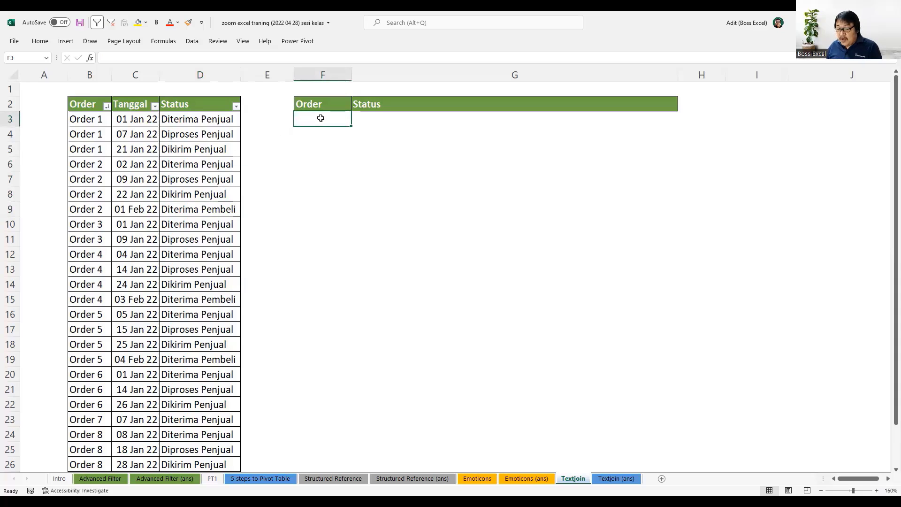
type("Order 1")
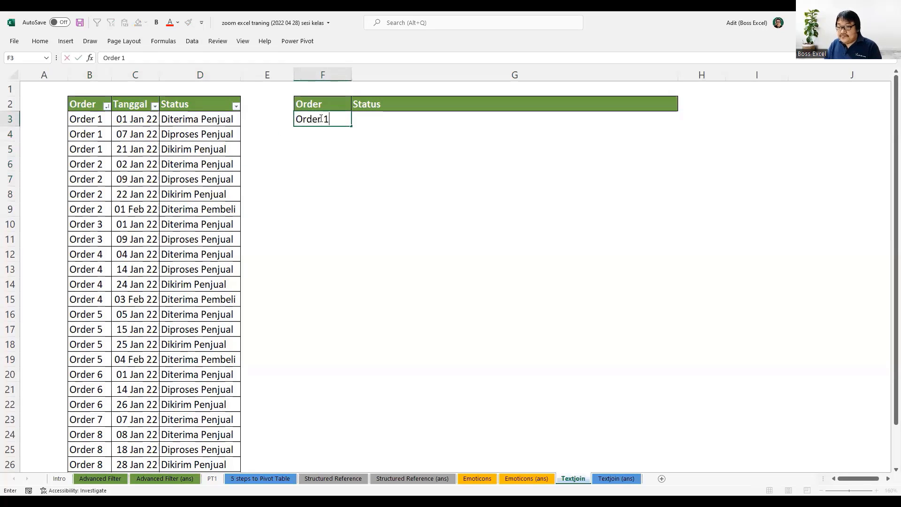
key("Tab")
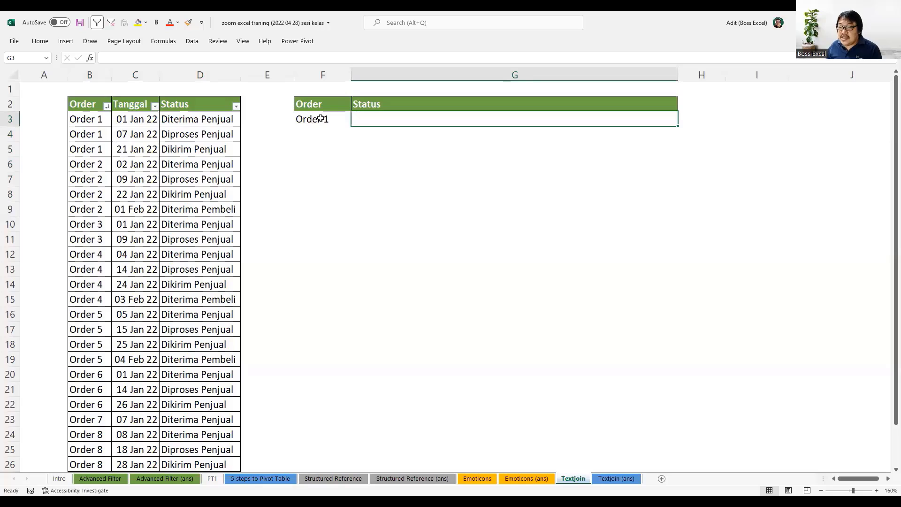
type("Dit")
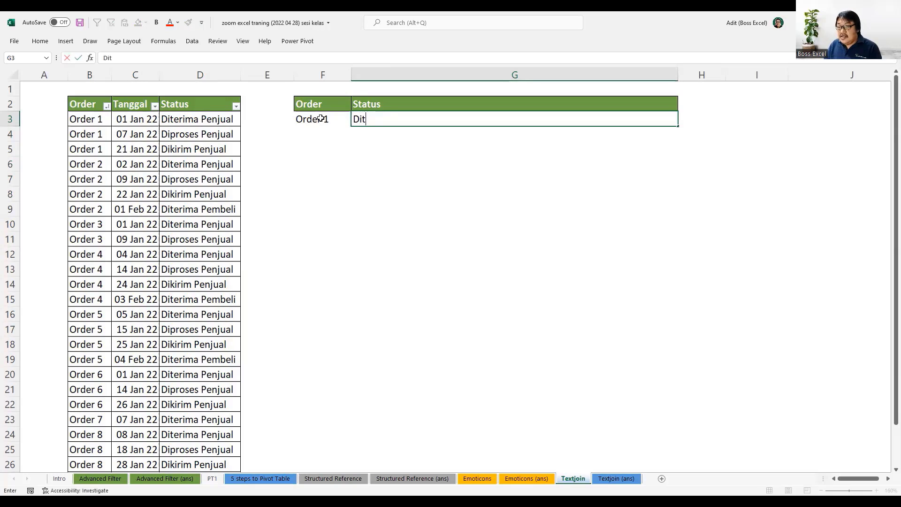
type("erima Penjual")
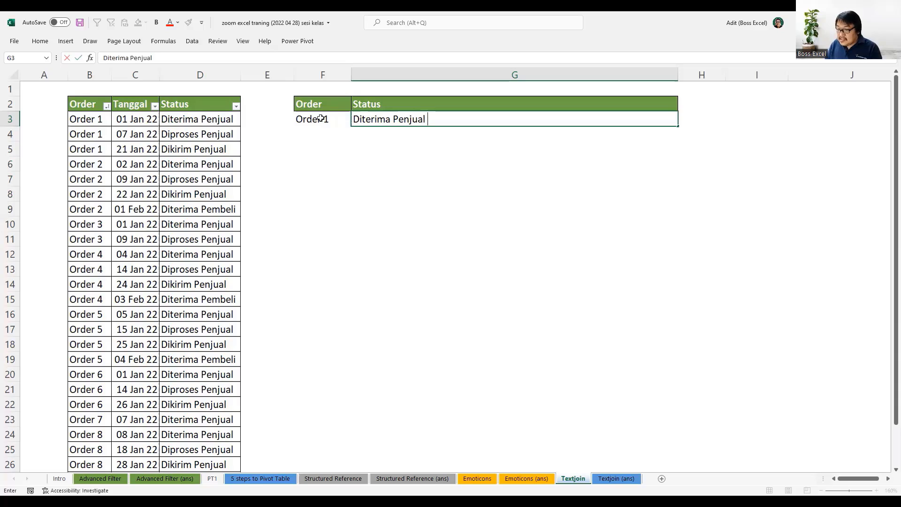
type(" | ")
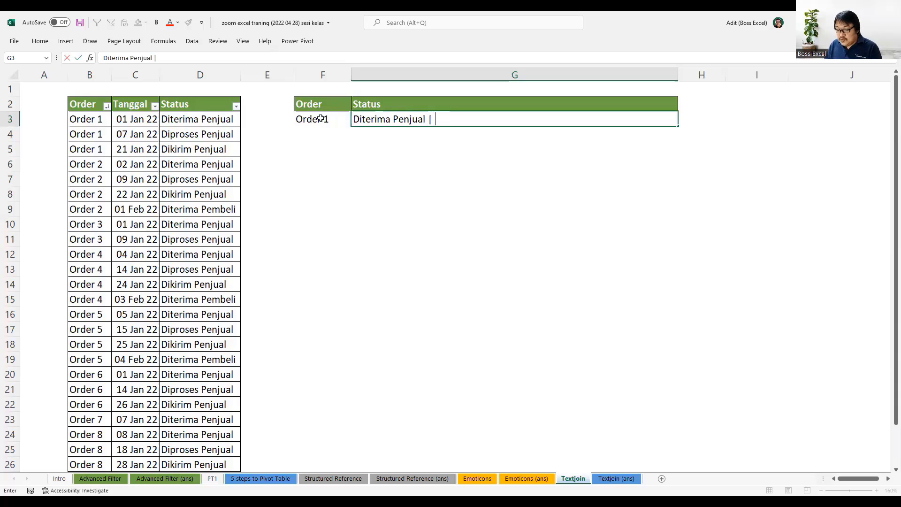
type("Diproses ")
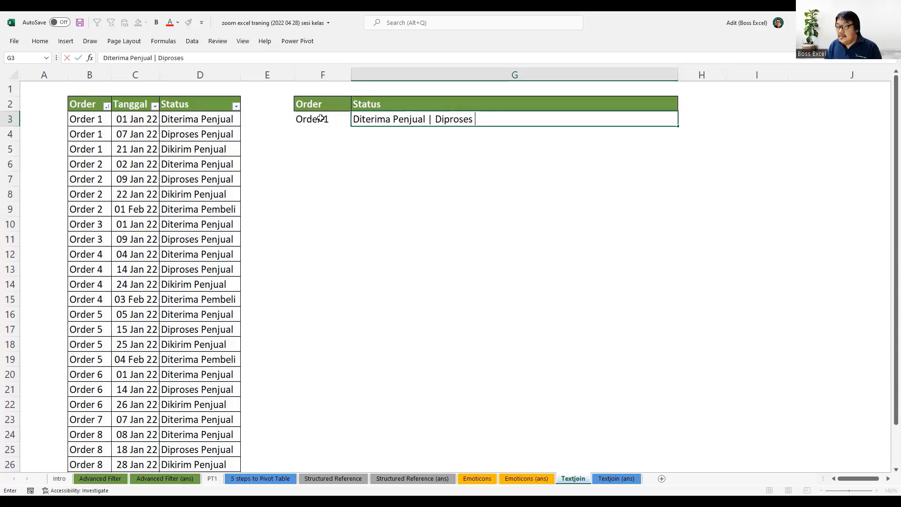
type("Penjual")
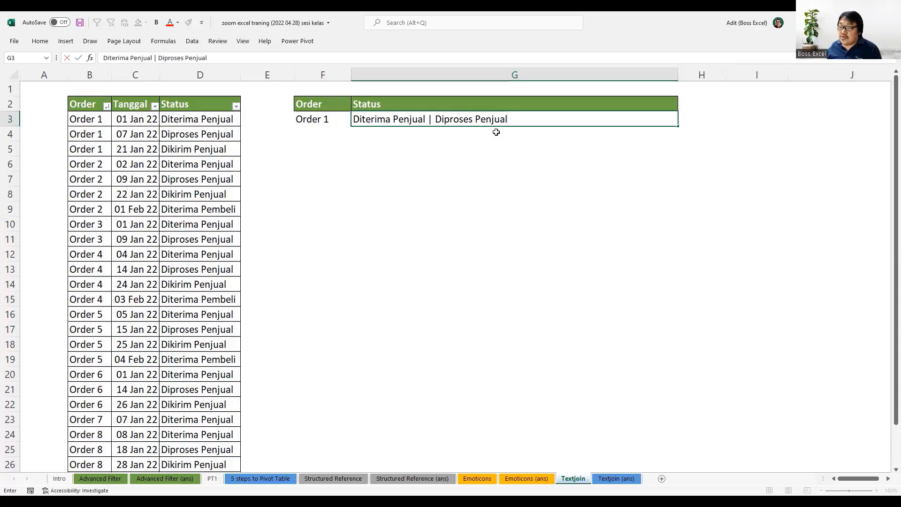
key("Return")
left_click(467, 121)
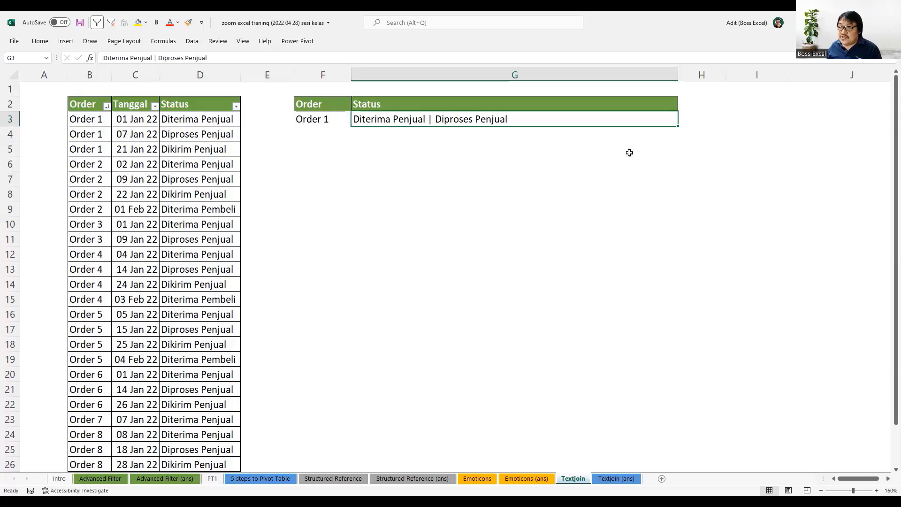
left_click(367, 130)
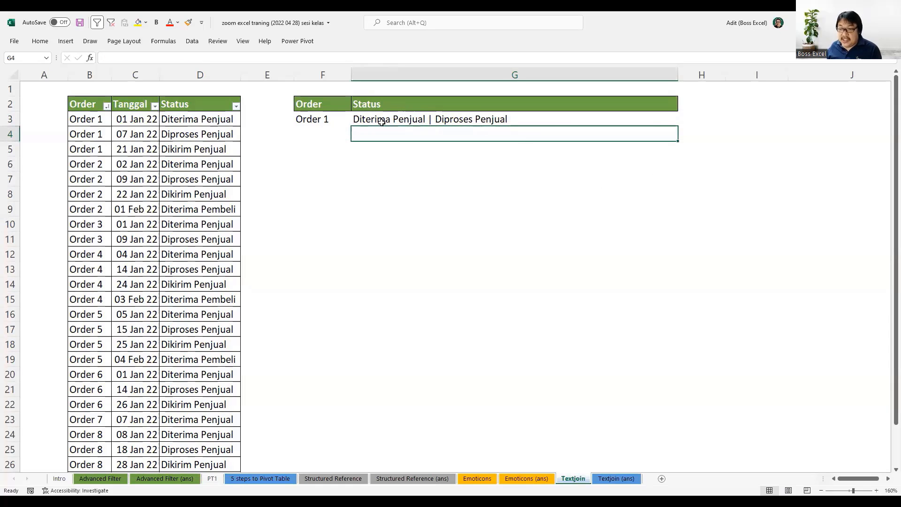
Clear the sample order and status from F3:G3.
left_click_drag(339, 120, 392, 120)
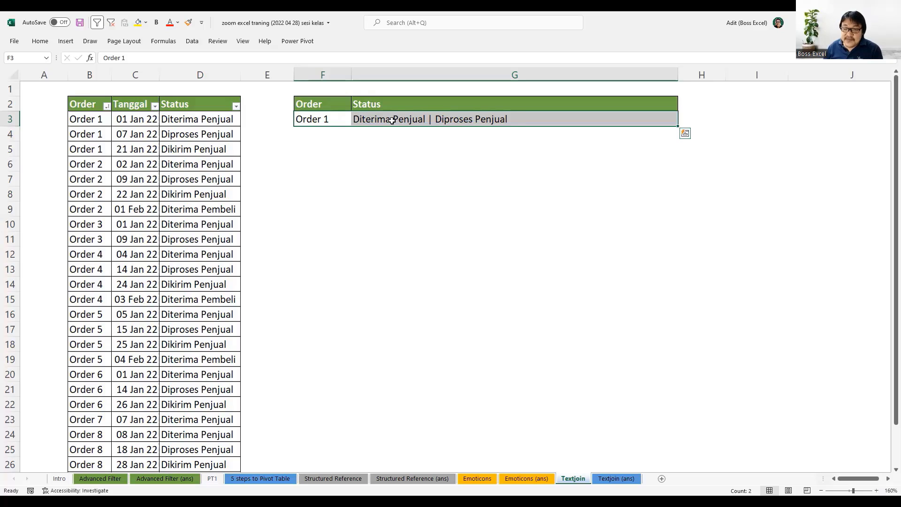
key("Delete")
left_click(349, 178)
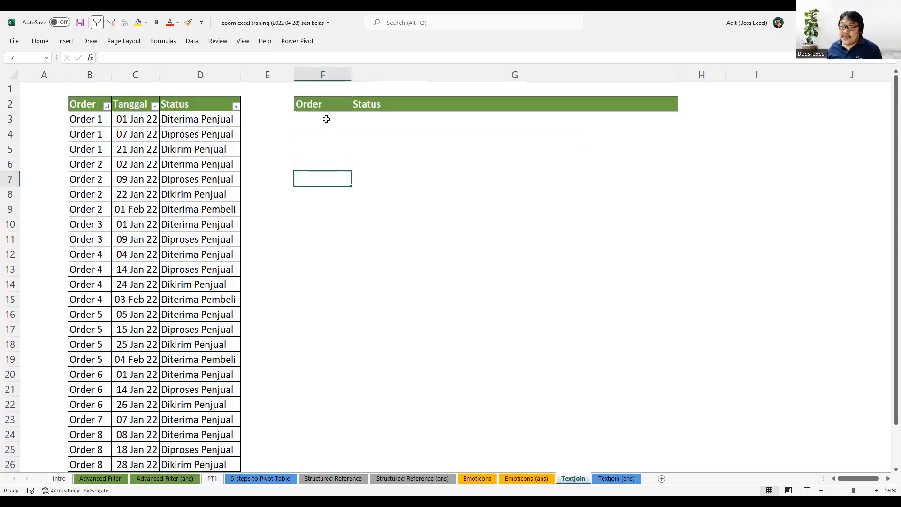
Copy all order entries from B3:B28 into the result table's Order column, starting at F3.
left_click_drag(326, 118, 317, 271)
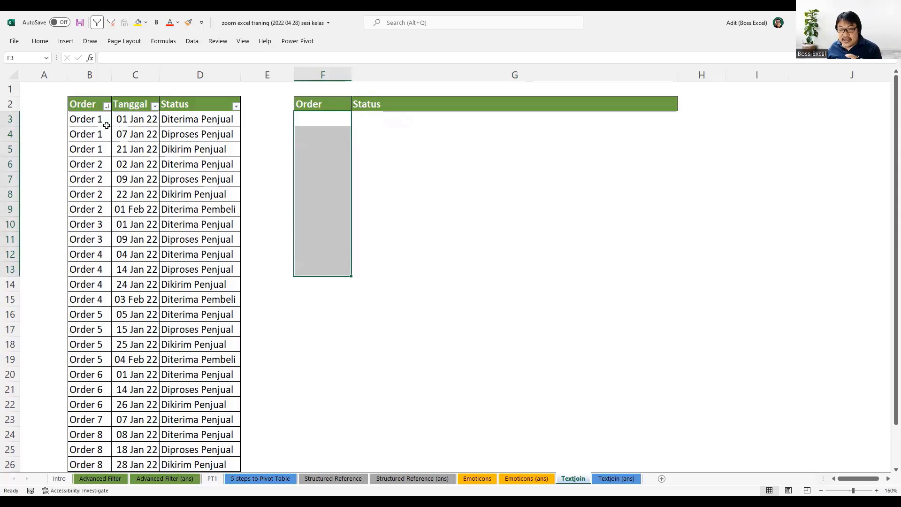
left_click_drag(99, 120, 94, 339)
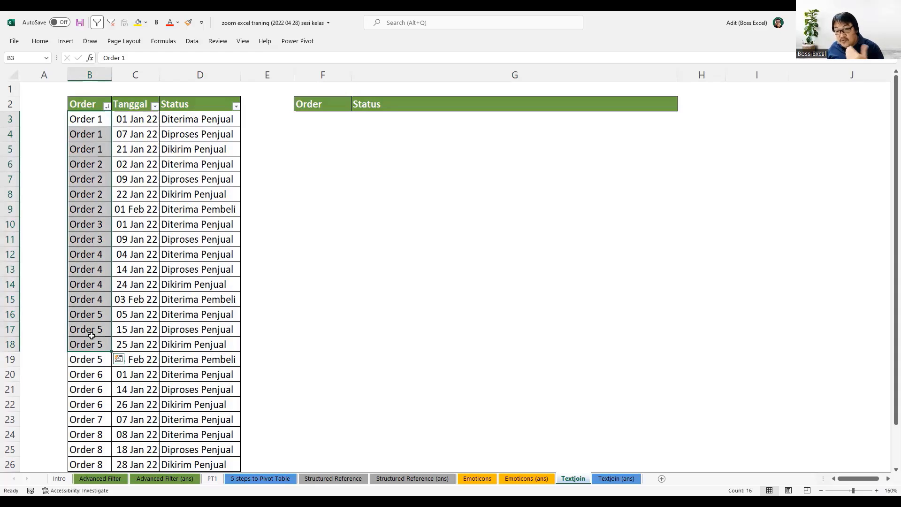
left_click(93, 122)
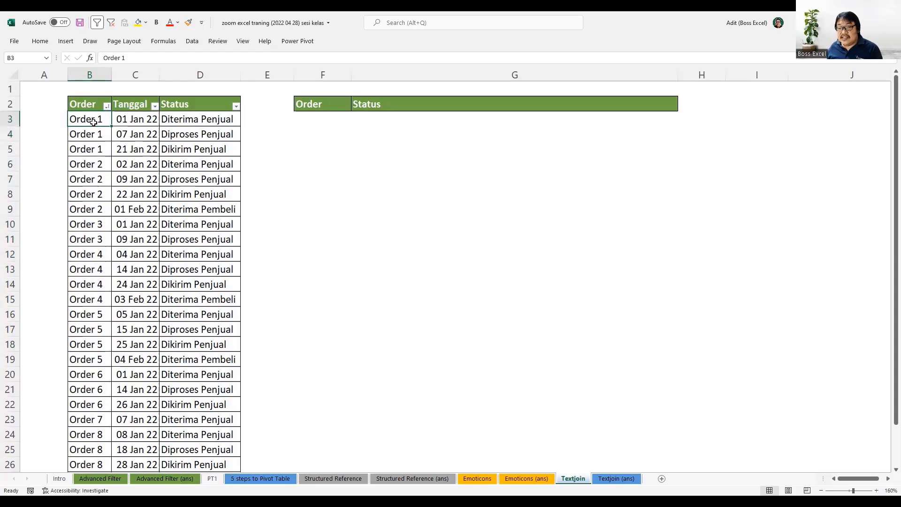
key("ctrl+shift+Down")
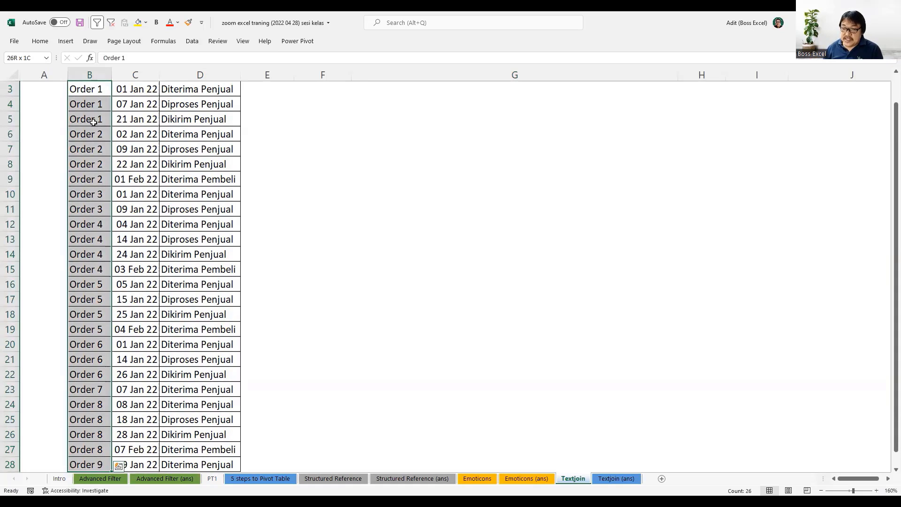
scroll(94, 122, "up", 1)
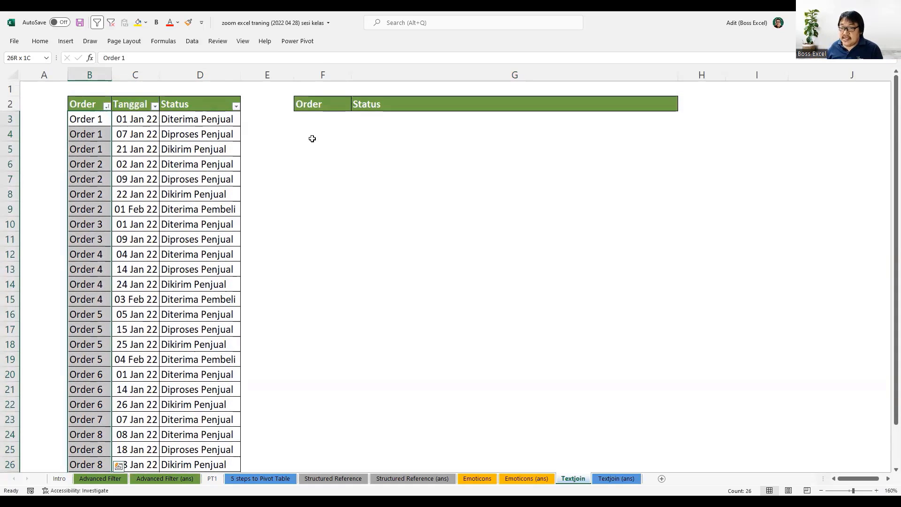
key("ctrl+c")
left_click(321, 118)
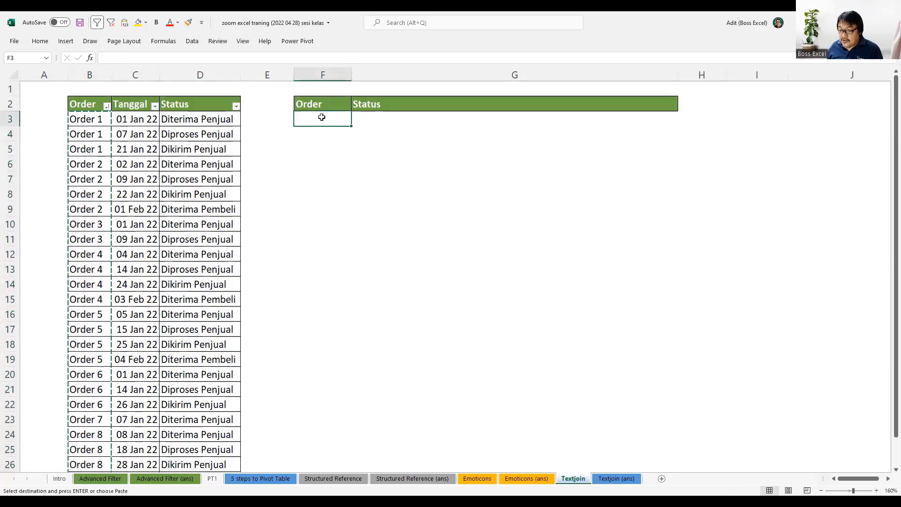
key("ctrl+v")
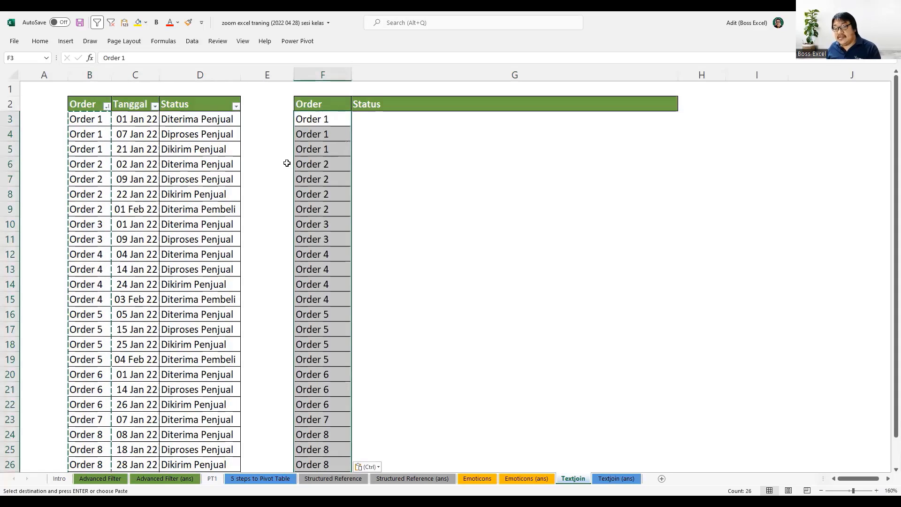
Remove duplicates from the copied order list in column F, continuing with the current selection and checking the Order column.
left_click(192, 41)
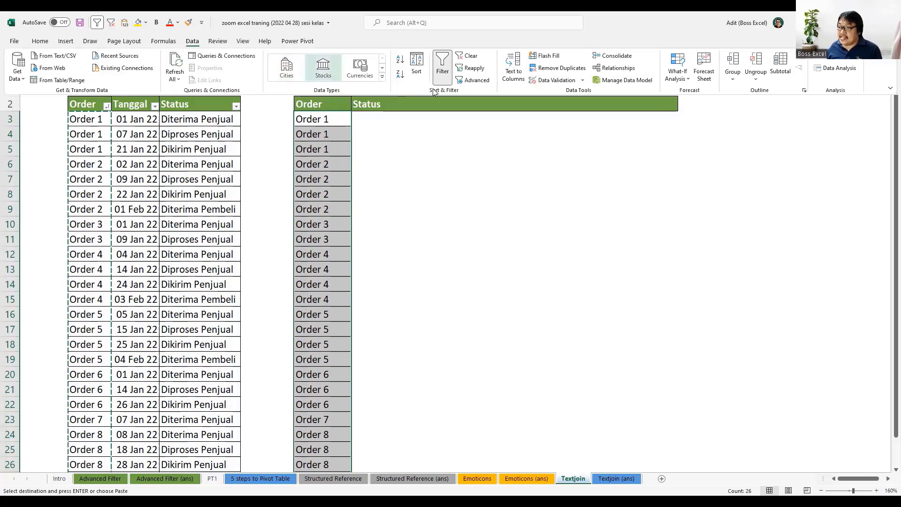
left_click(554, 69)
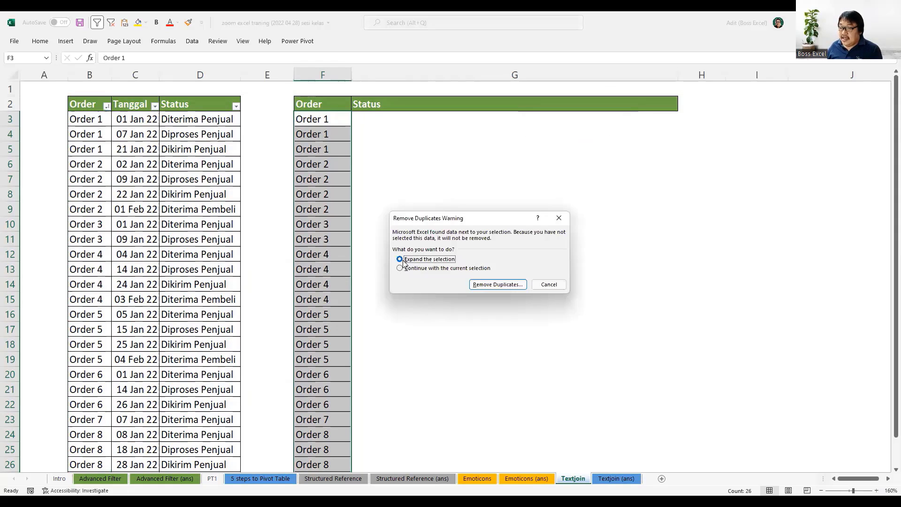
left_click(402, 268)
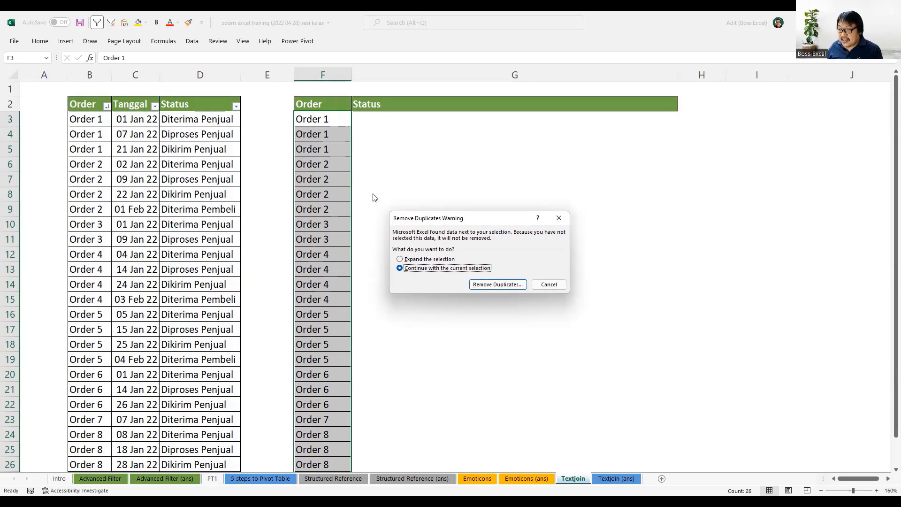
left_click(493, 284)
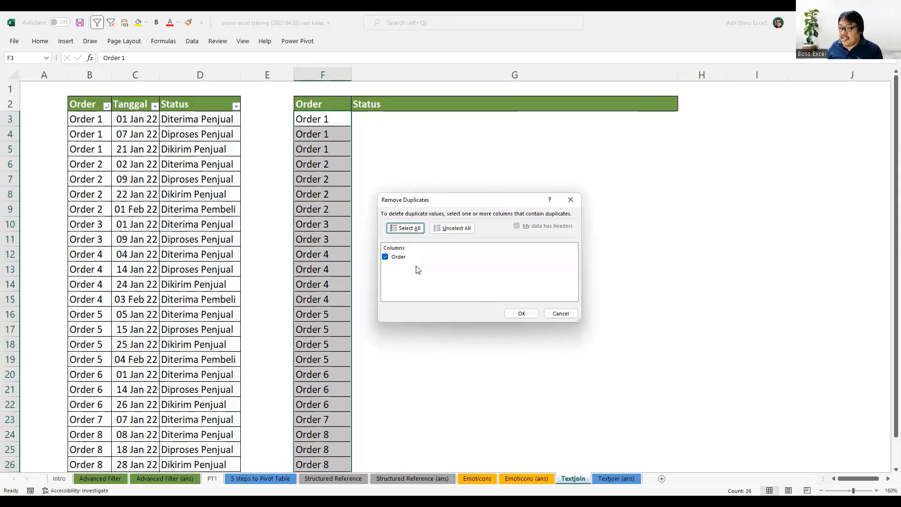
left_click(521, 313)
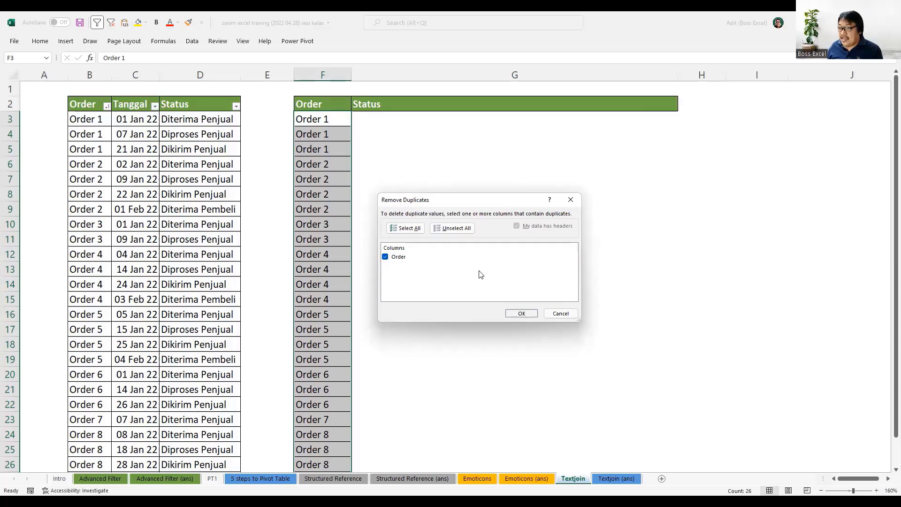
left_click(460, 284)
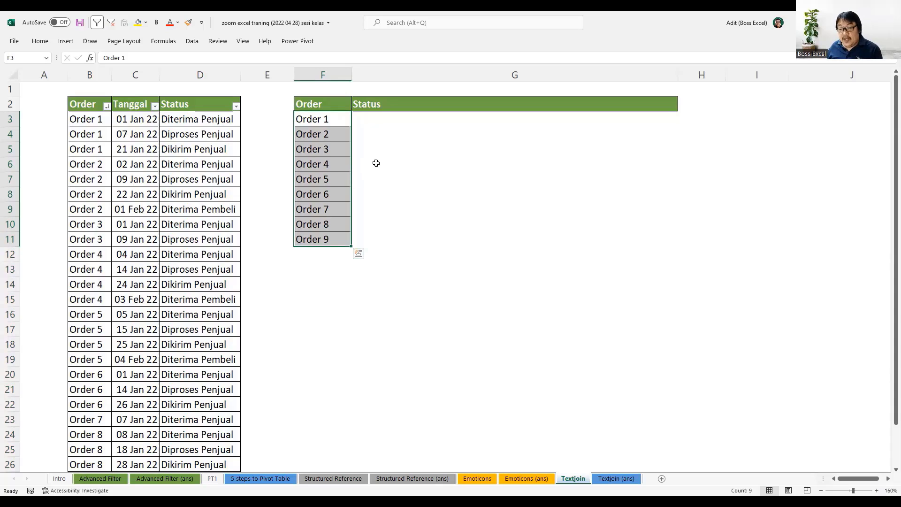
left_click(377, 148)
left_click(394, 116)
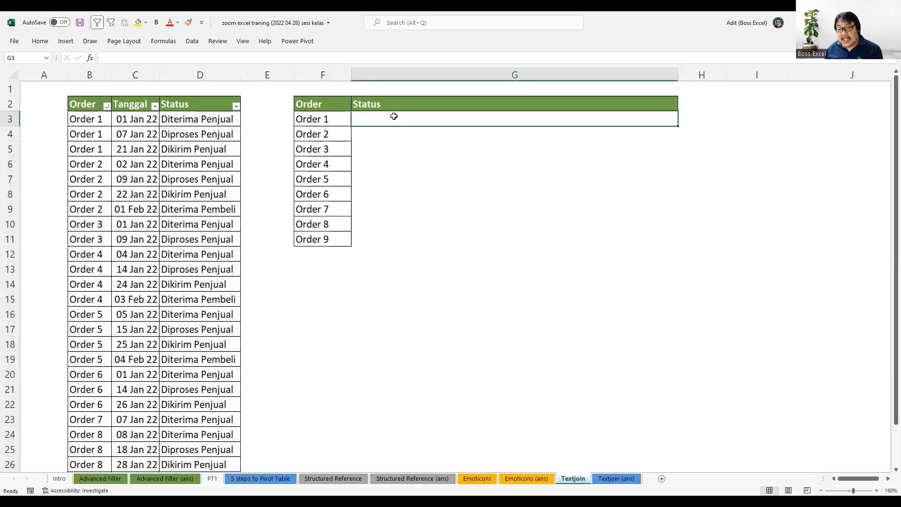
left_click_drag(389, 121, 390, 164)
key("Left")
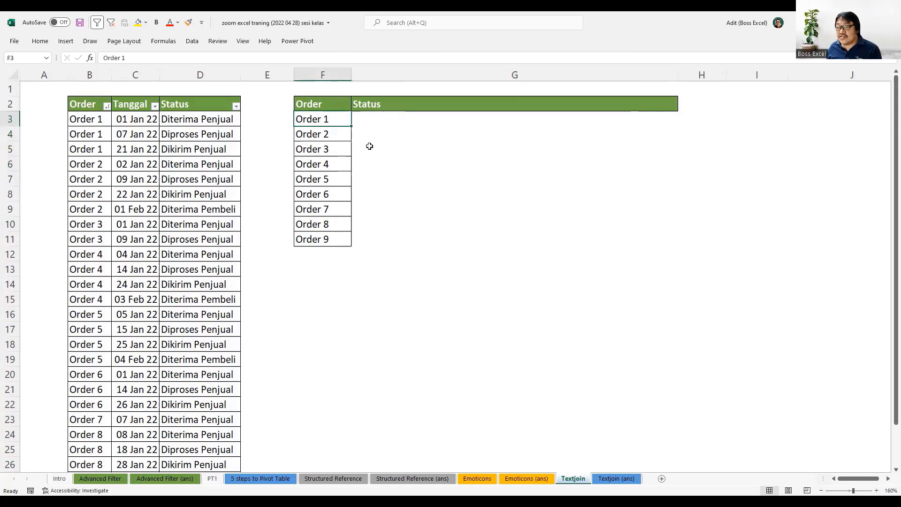
Start a FILTER formula in G3 with the status range D3:D28 as its array.
left_click(385, 123)
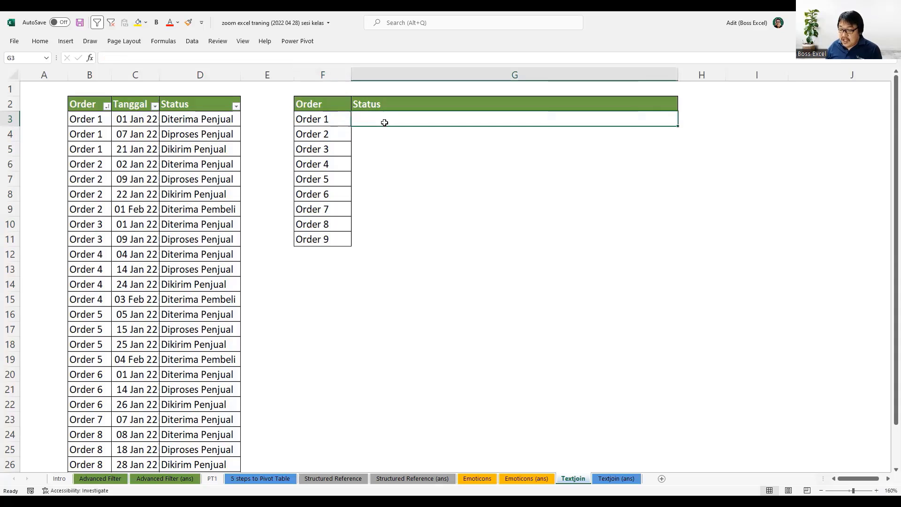
type("=filter")
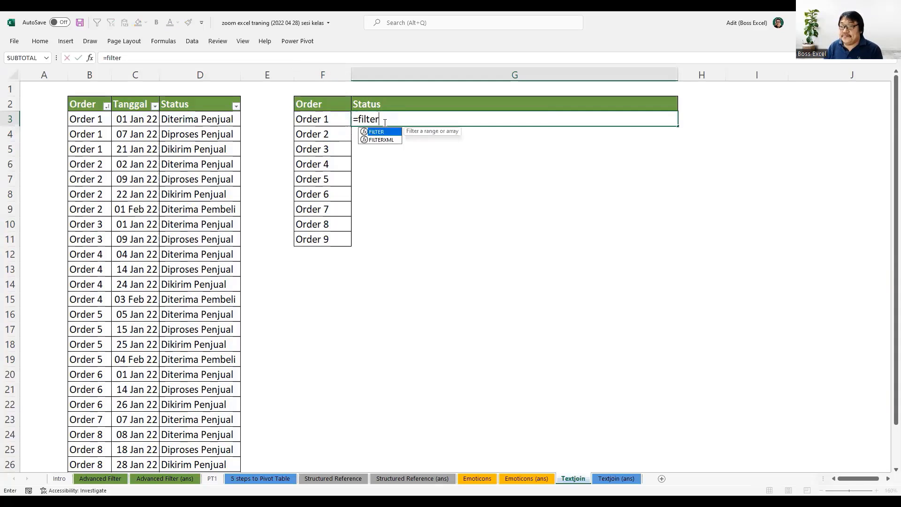
key("Tab")
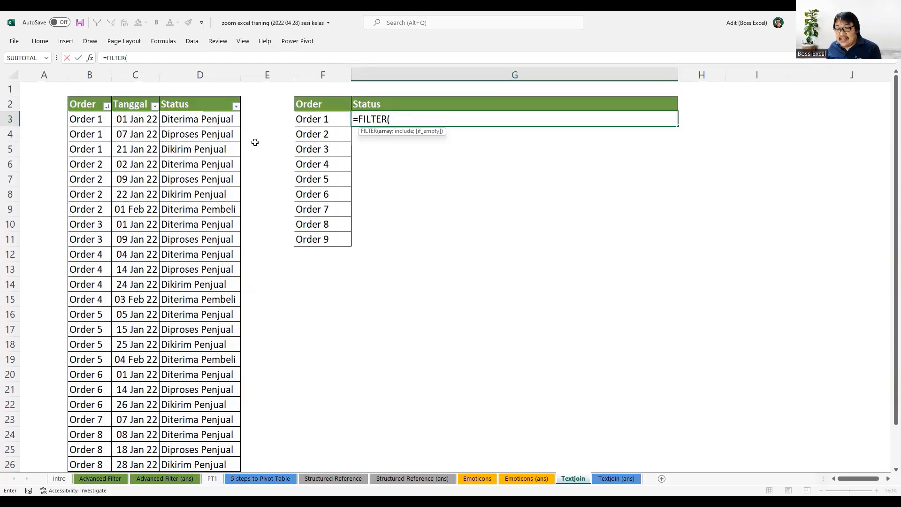
left_click(196, 120)
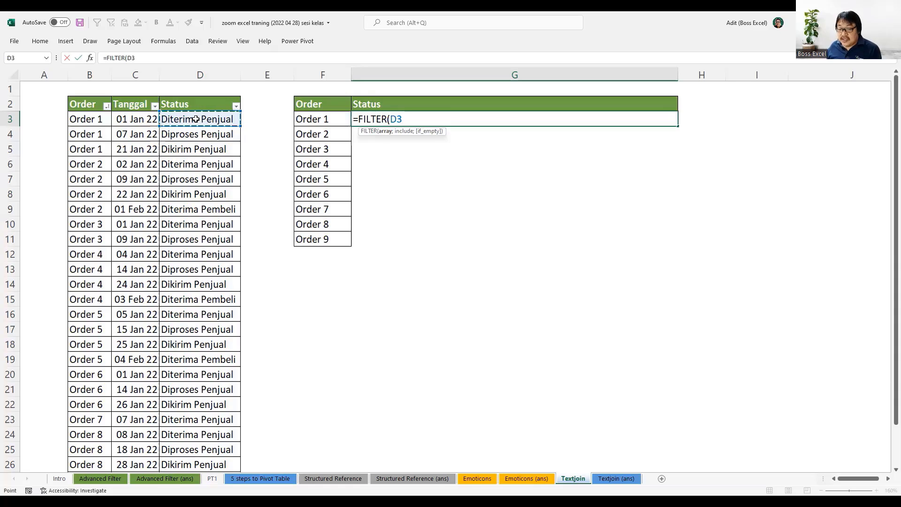
key("ctrl+shift+Down")
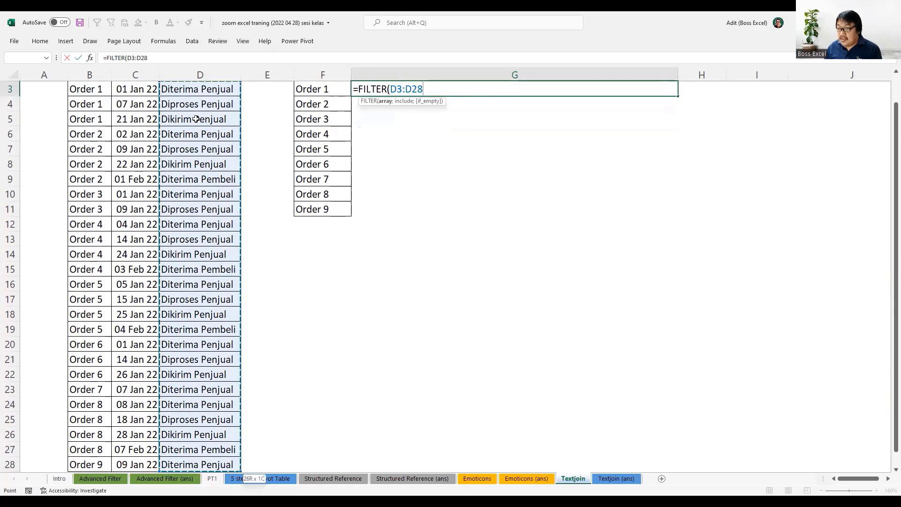
scroll(420, 142, "up", 1)
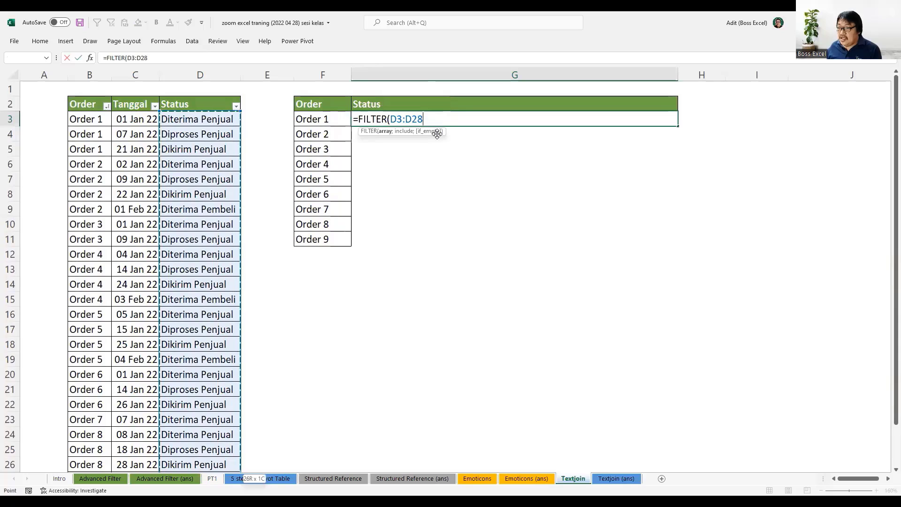
Complete the FILTER formula in G3 with the condition B3:B28=F3 and "no data" as the if-empty value.
type(";")
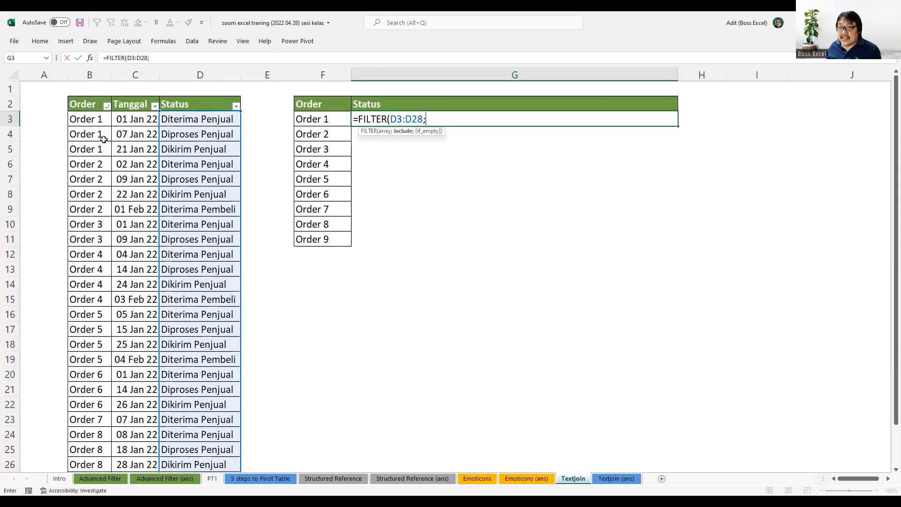
left_click(90, 120)
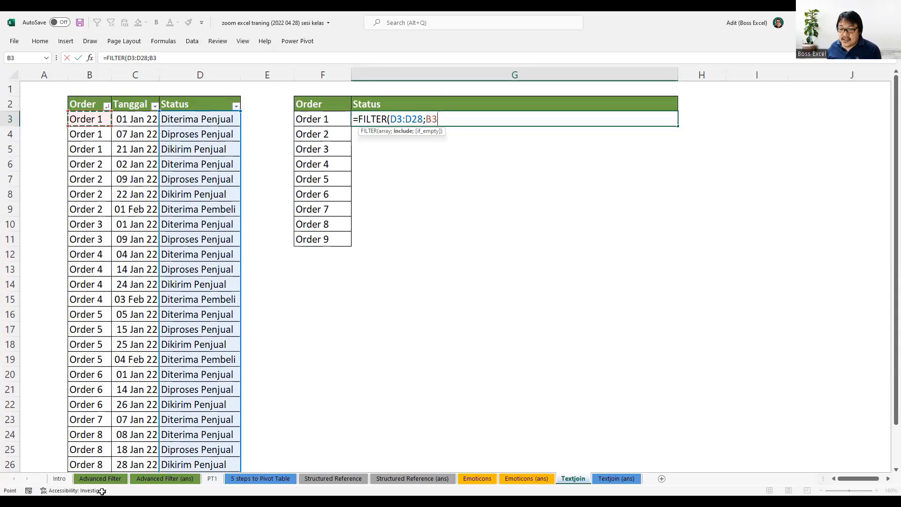
key("ctrl+shift+Down")
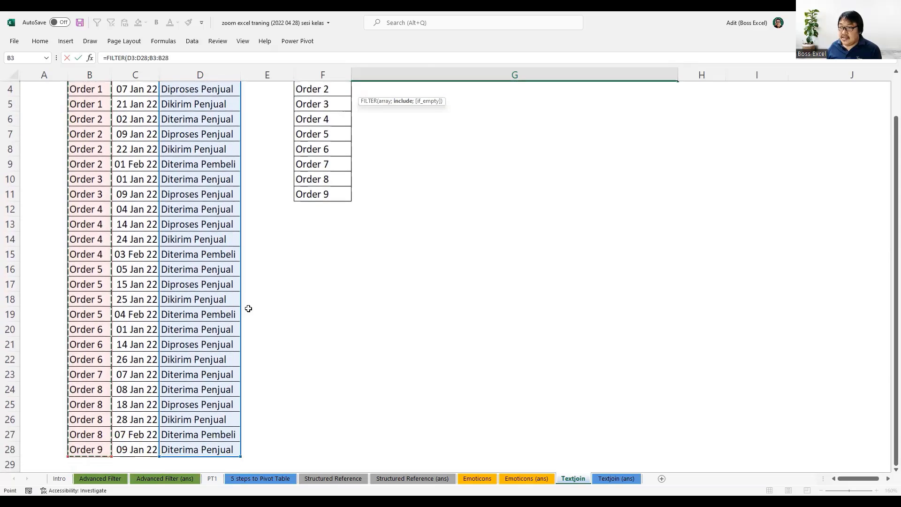
scroll(249, 309, "up", 1)
type("=")
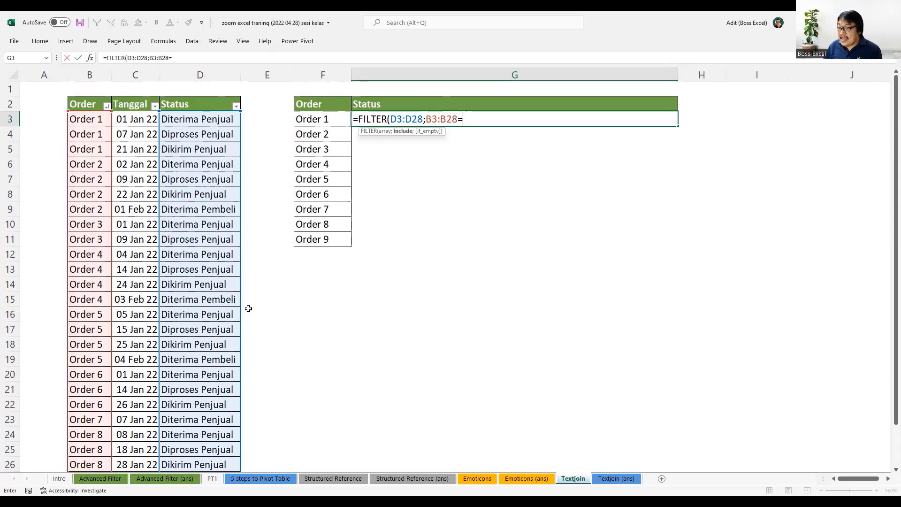
left_click(318, 120)
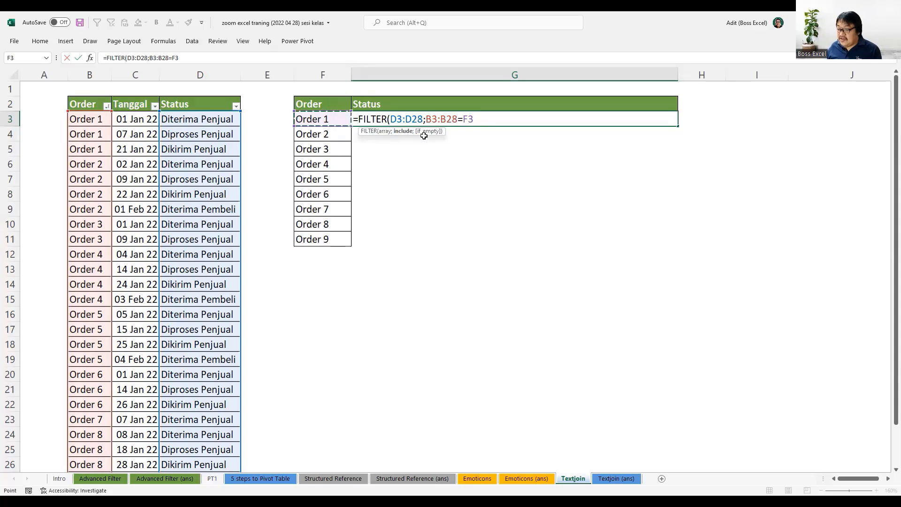
type(";")
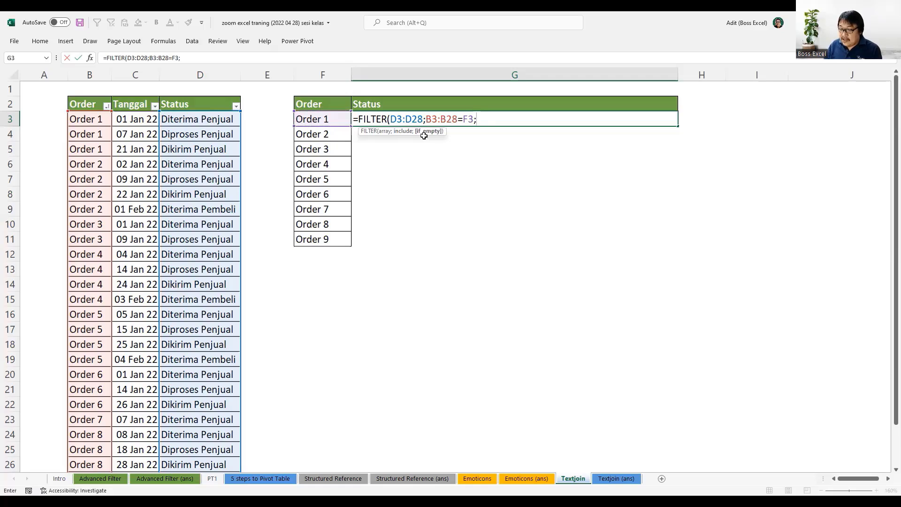
type("\"no dat")
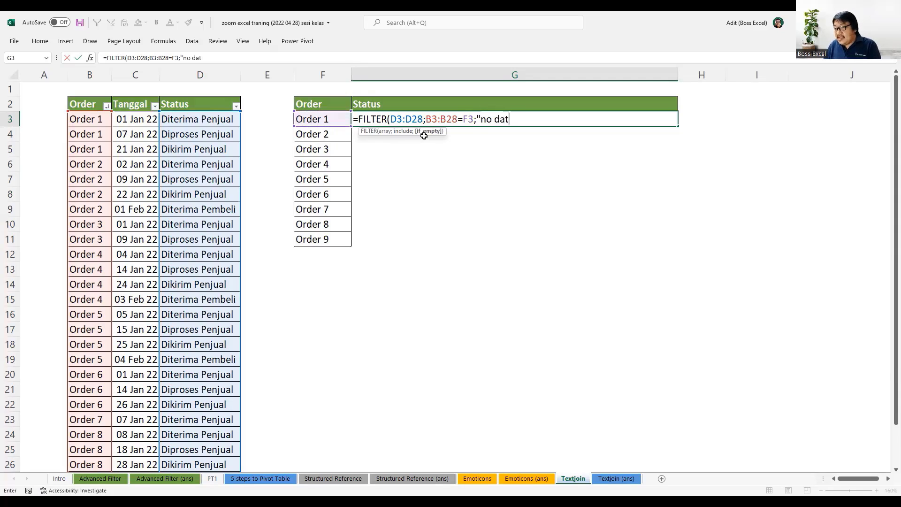
type("a\"")
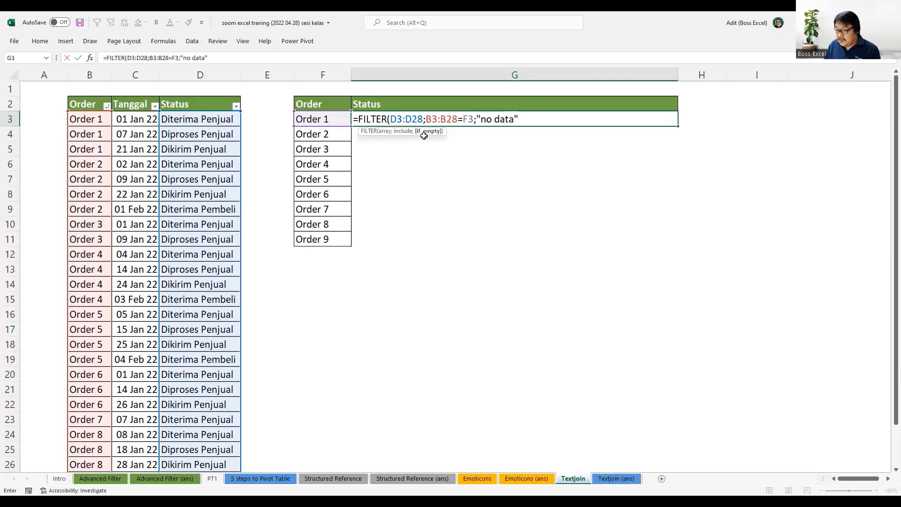
type(")")
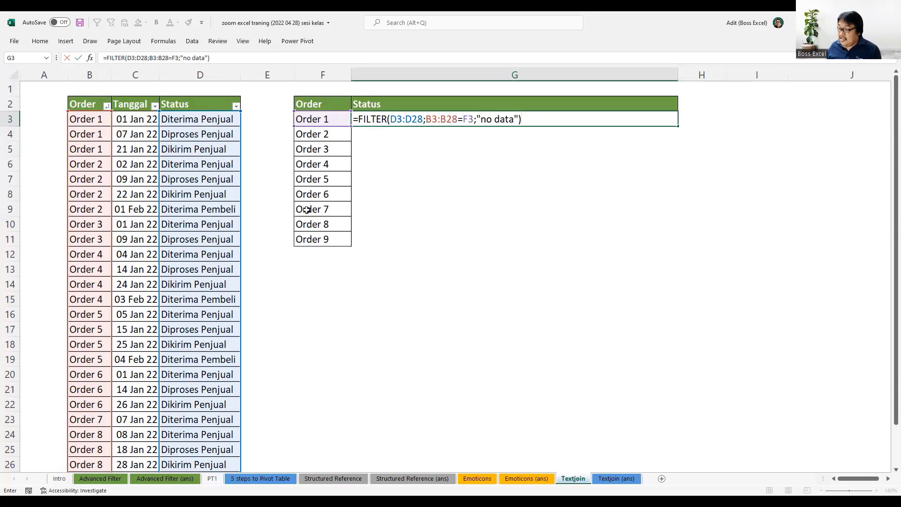
key("Return")
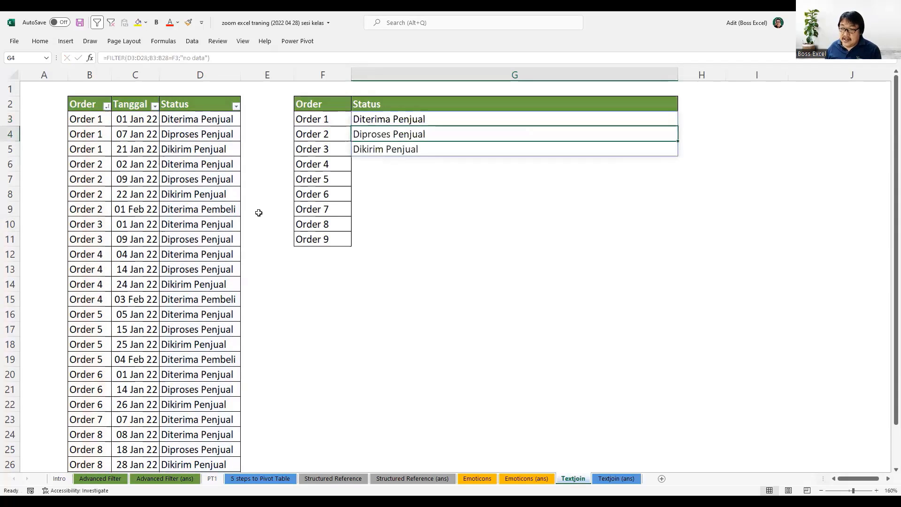
Compare the spilled statuses in G3:G5 with the Order 1 rows in B3:D5 of the source table.
left_click(436, 121)
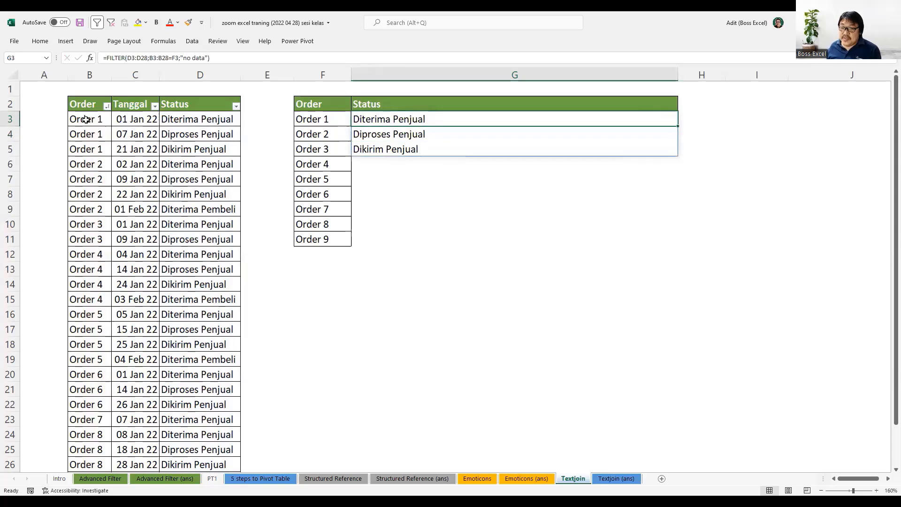
left_click_drag(86, 119, 227, 151)
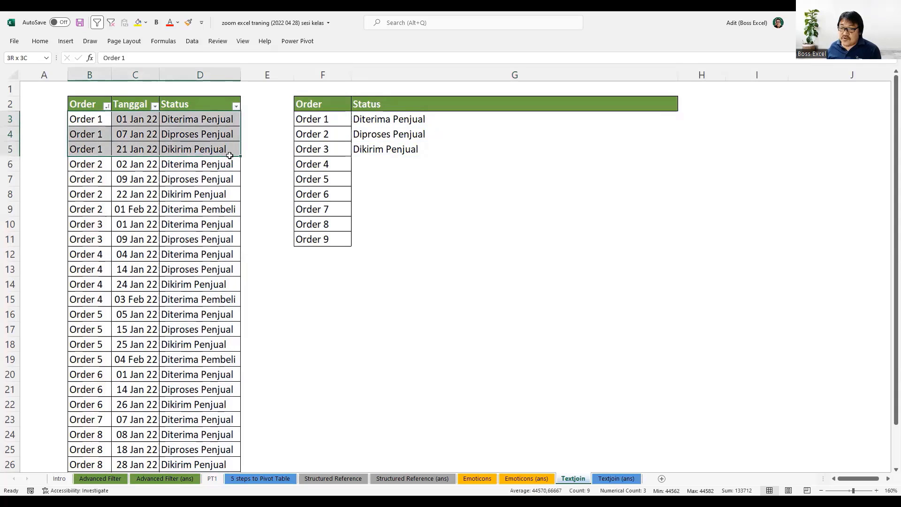
left_click(197, 118)
left_click(199, 134)
left_click(201, 149)
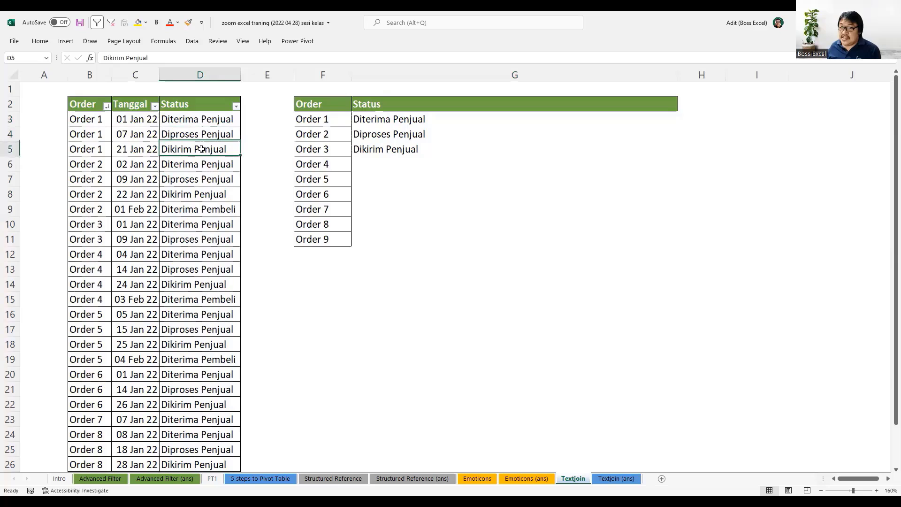
left_click_drag(373, 123, 374, 151)
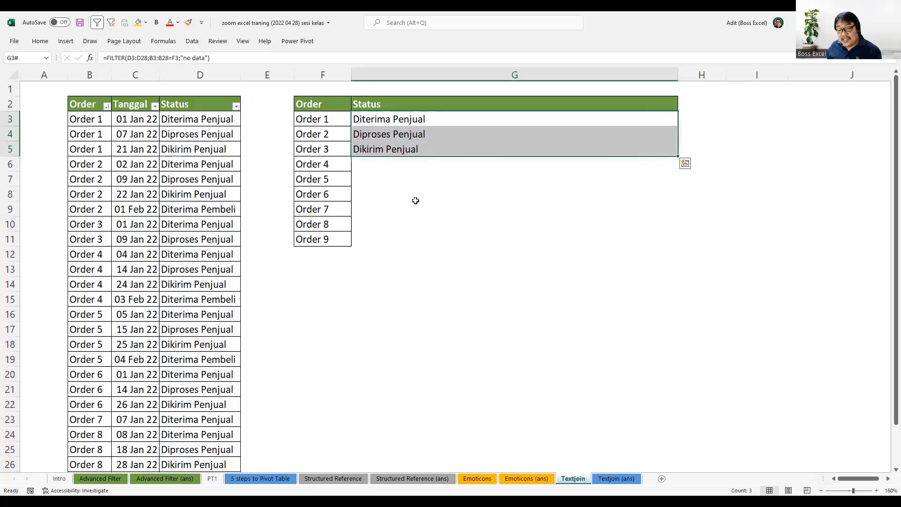
left_click(428, 179)
left_click_drag(386, 119, 391, 149)
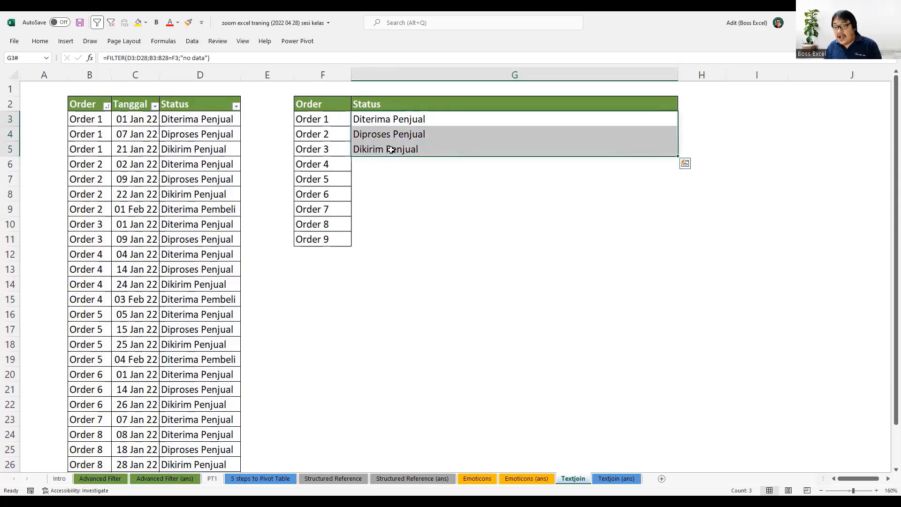
Wrap the FILTER formula in G3 in a TEXTJOIN function with " | " as the delimiter.
left_click(405, 116)
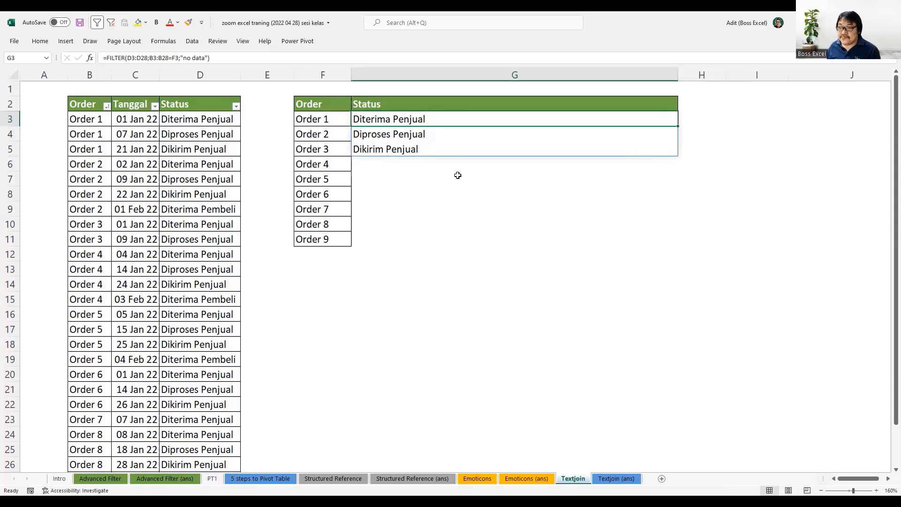
key("F2")
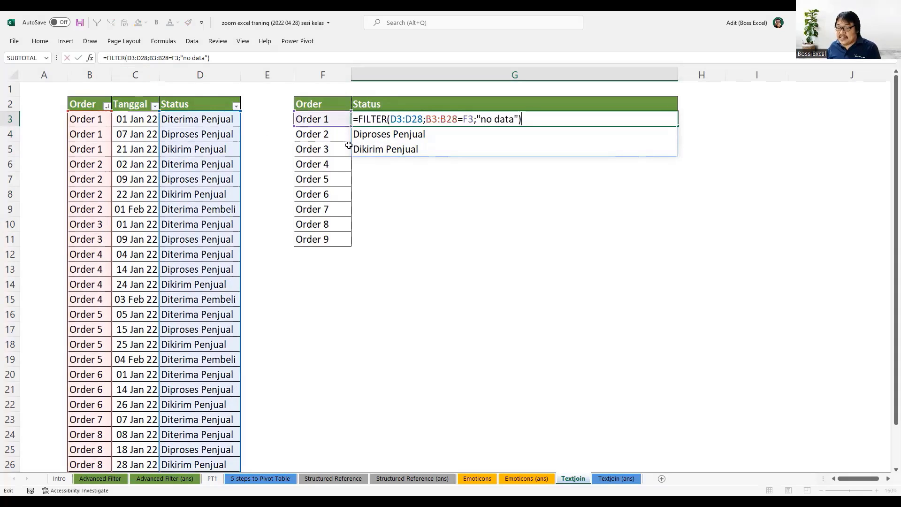
left_click(360, 118)
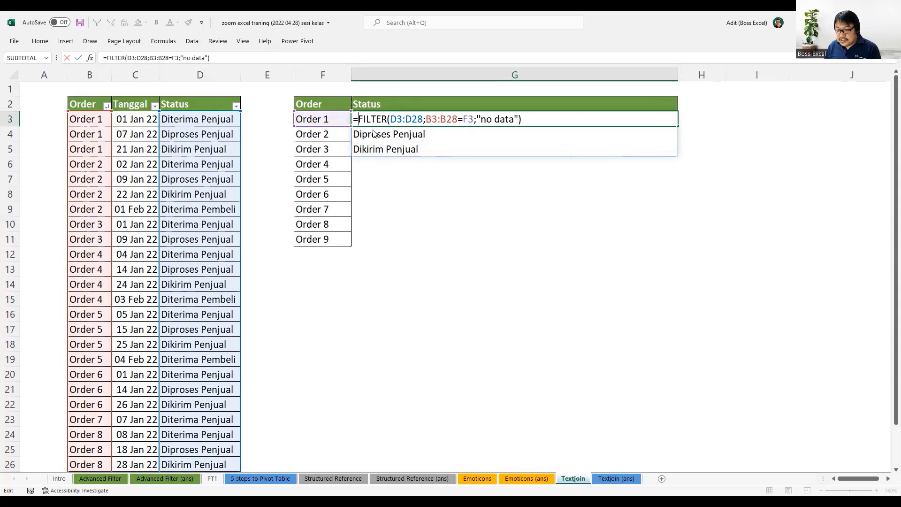
type("textjoin(")
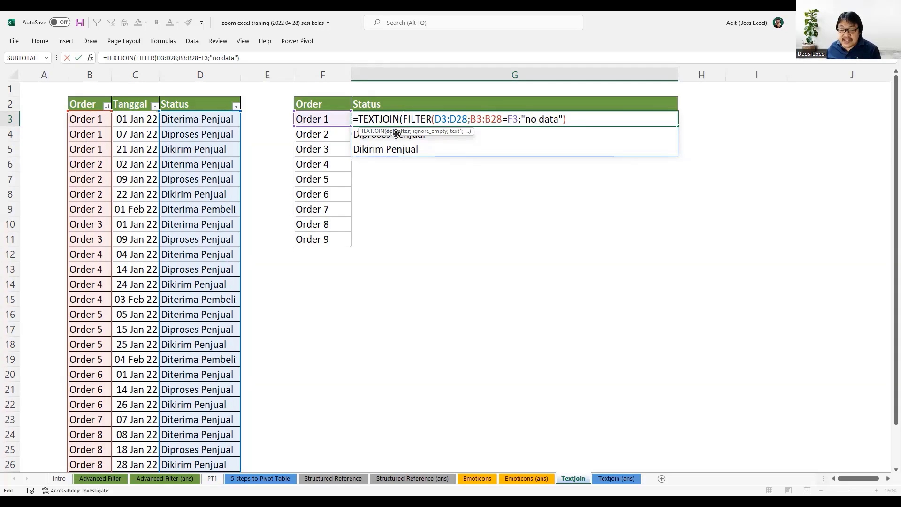
type("\"")
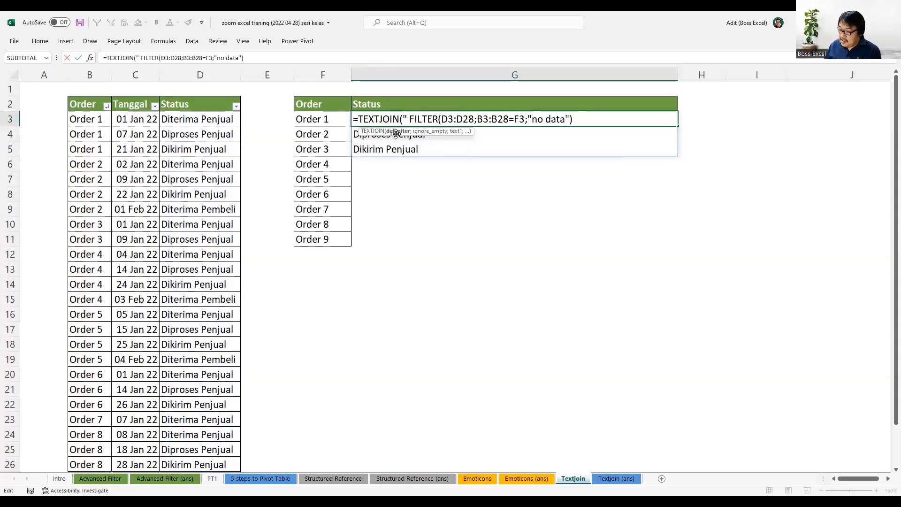
type(" |")
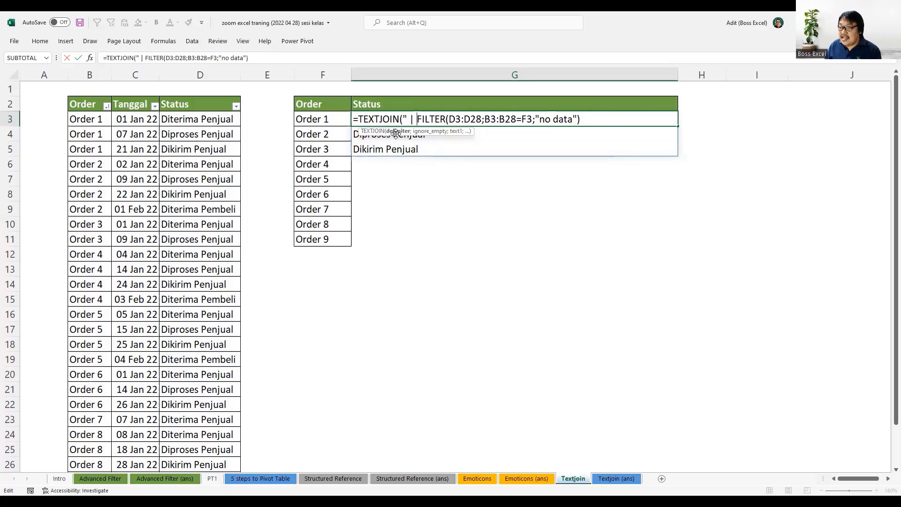
type(" \"")
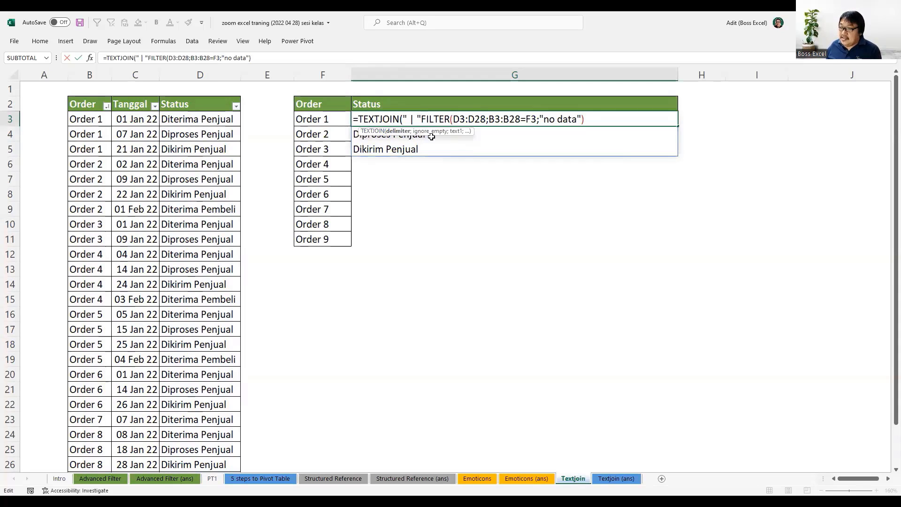
Complete the TEXTJOIN formula in G3 with TRUE for ignoring empty cells and the existing FILTER function as its text argument.
type(";")
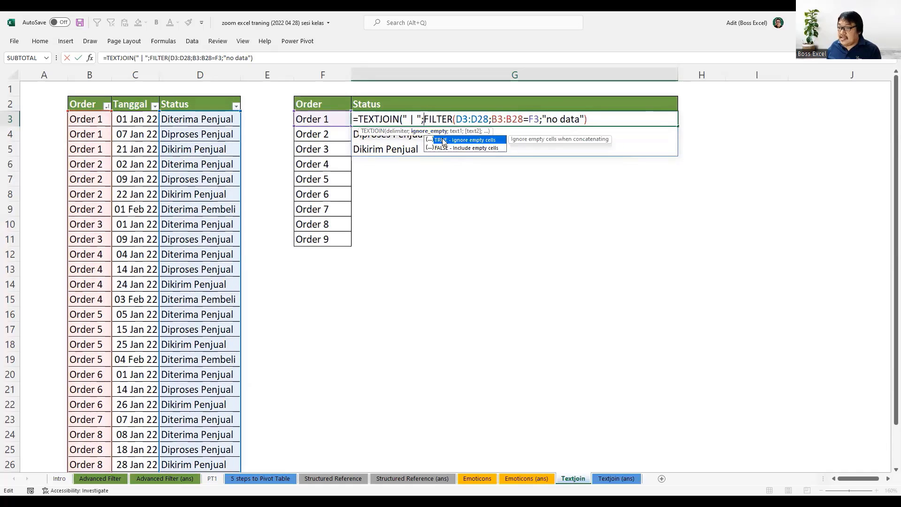
type("true")
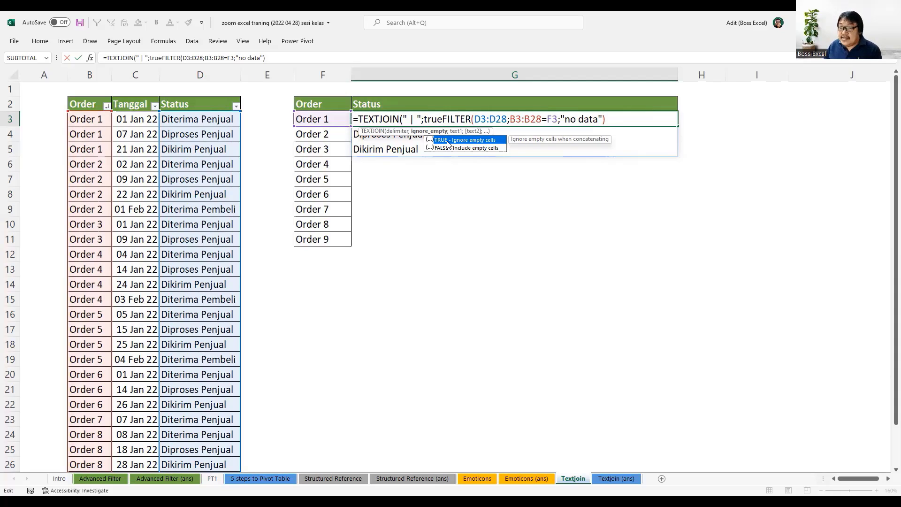
type(";")
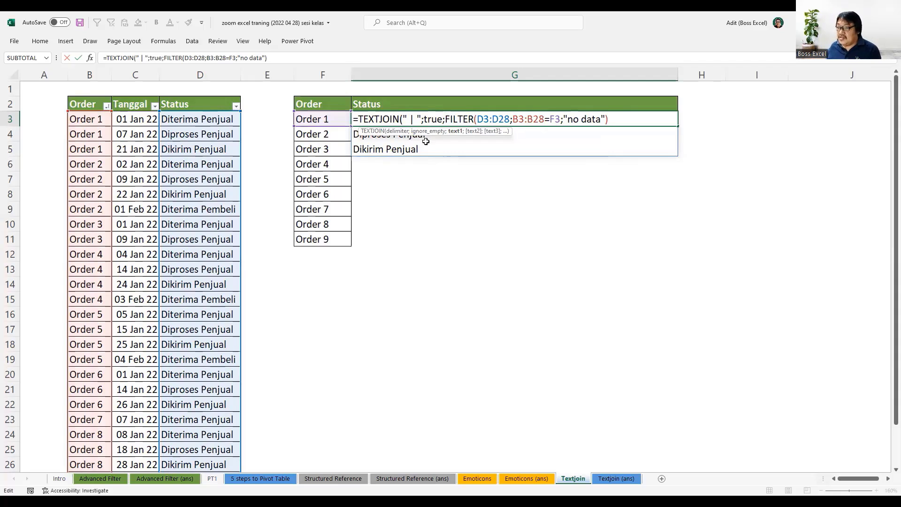
left_click_drag(445, 117, 607, 121)
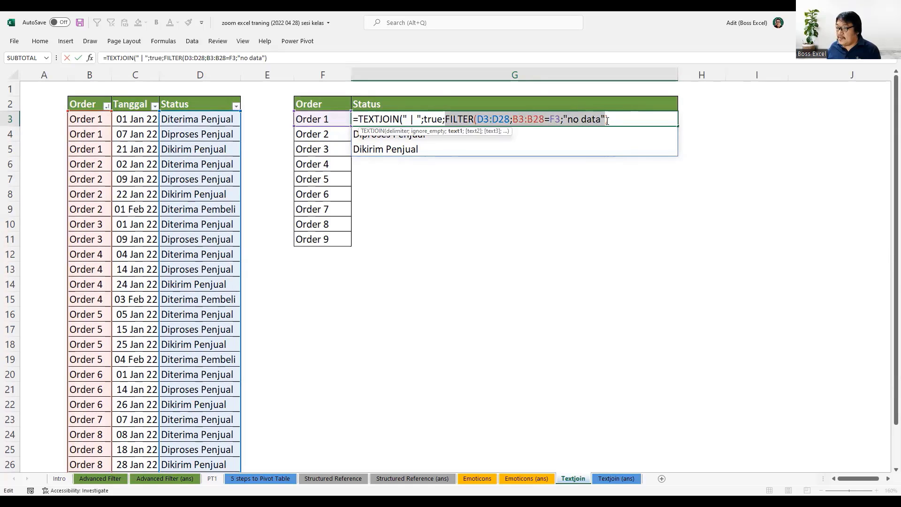
left_click(611, 121)
left_click(612, 120)
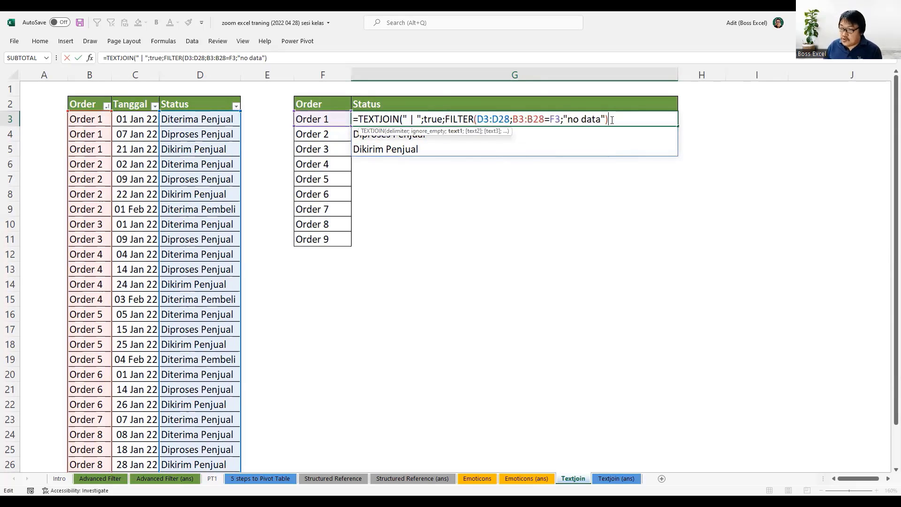
key("Return")
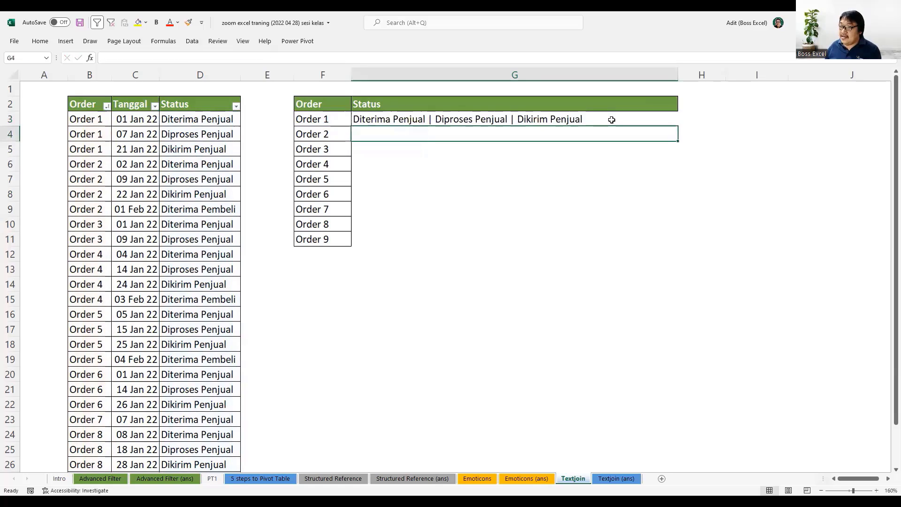
left_click(570, 196)
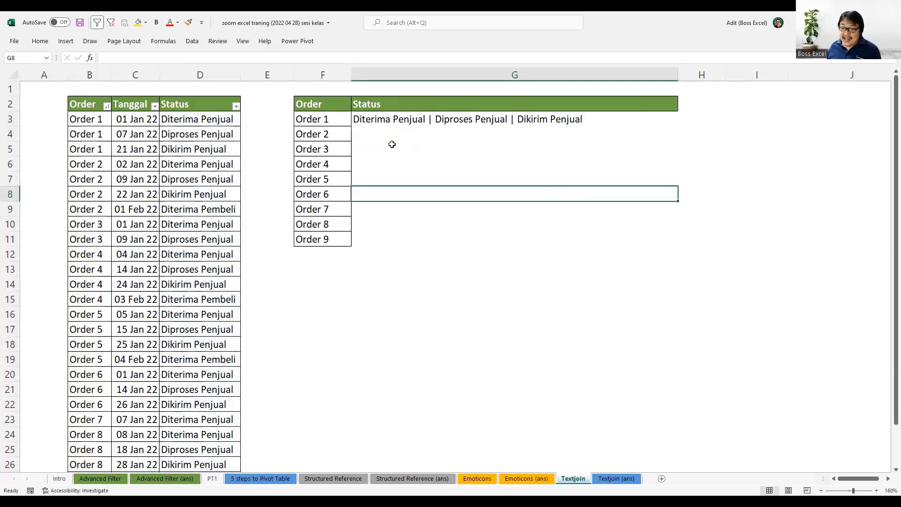
left_click(382, 135)
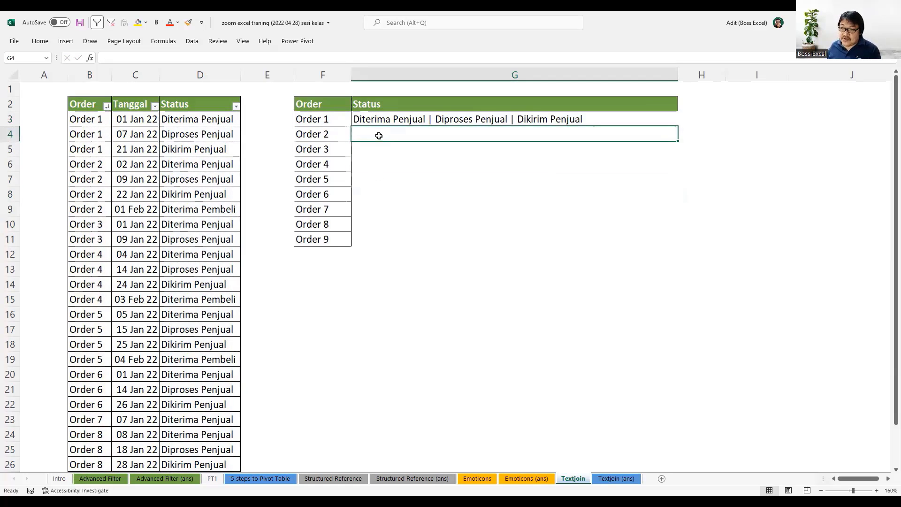
left_click_drag(378, 133, 378, 157)
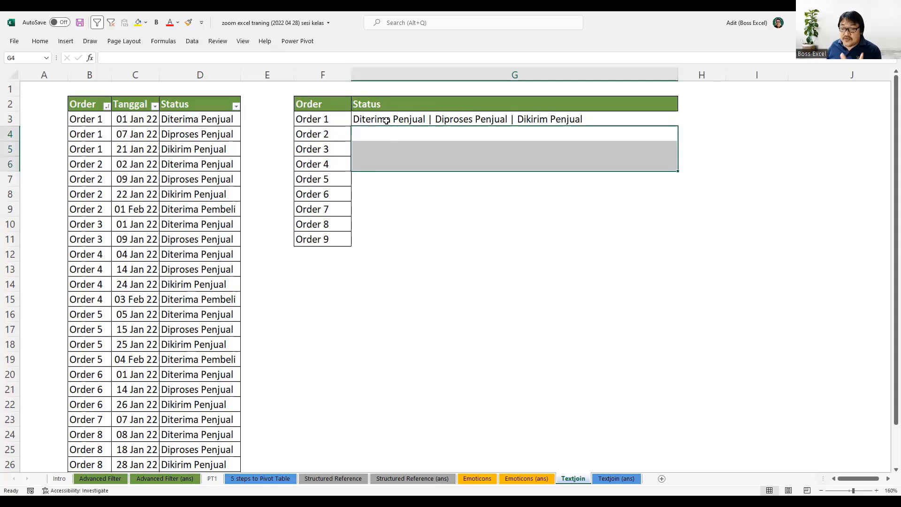
left_click_drag(382, 135, 382, 174)
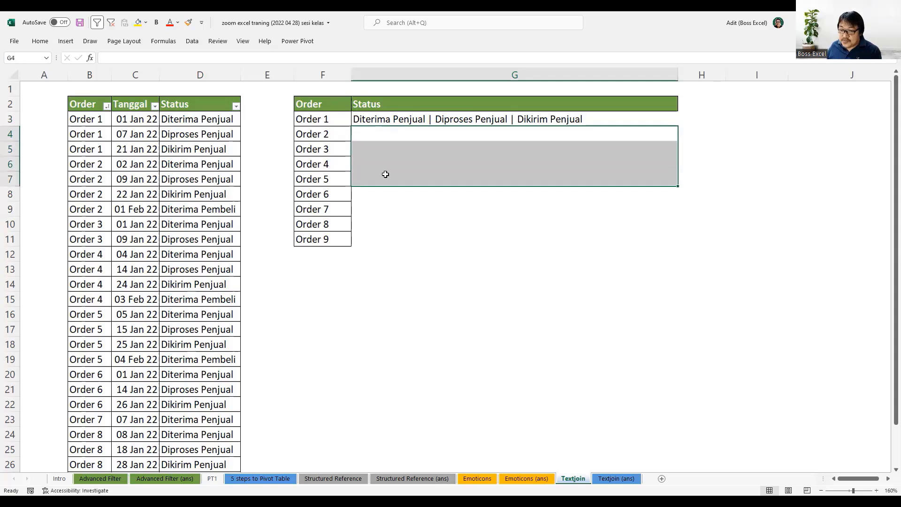
left_click(393, 119)
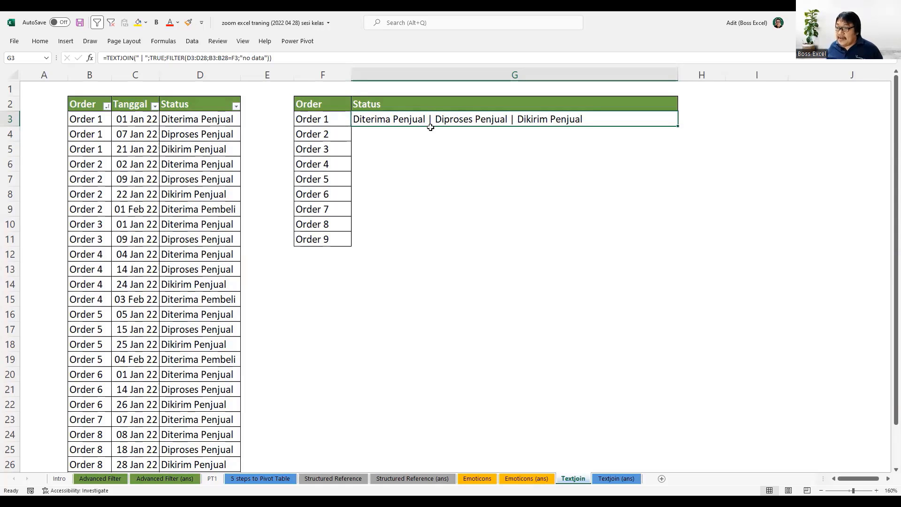
left_click(395, 149)
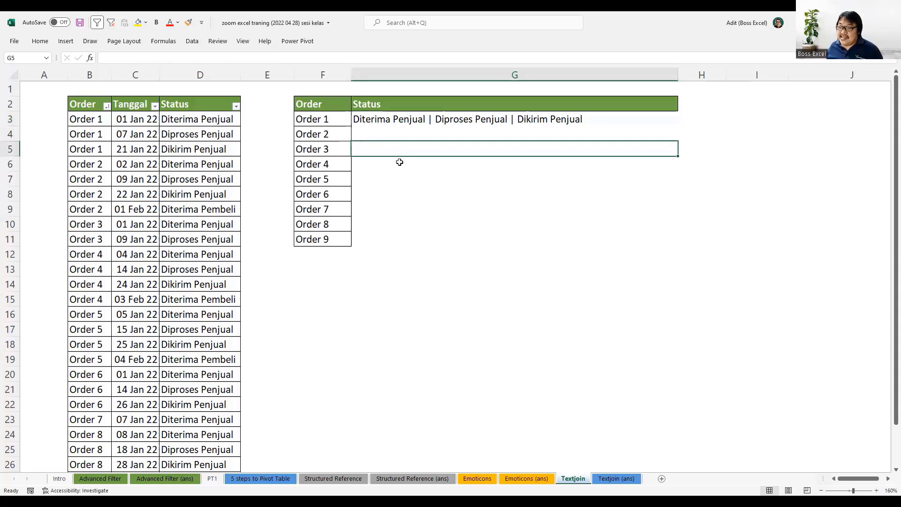
Fill the TEXTJOIN formula from G3 down through G11 for all the listed orders.
left_click(384, 123)
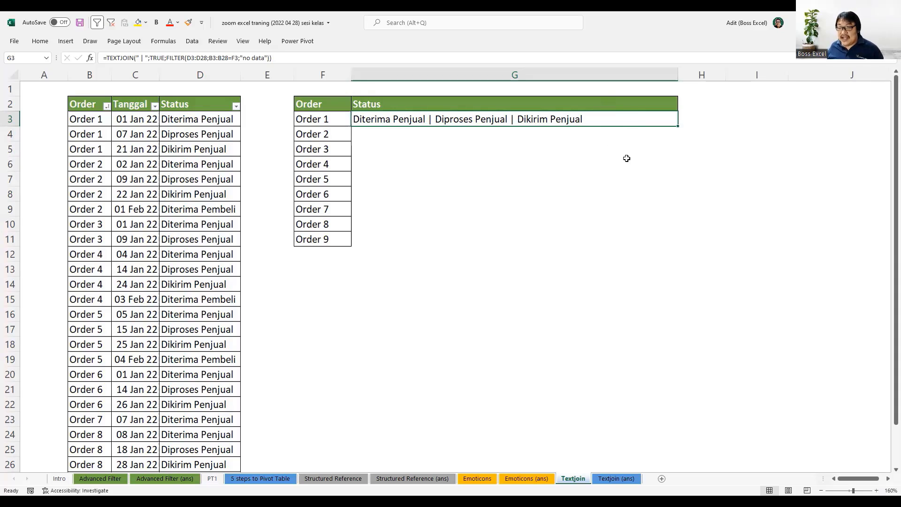
left_click(612, 159)
left_click(628, 119)
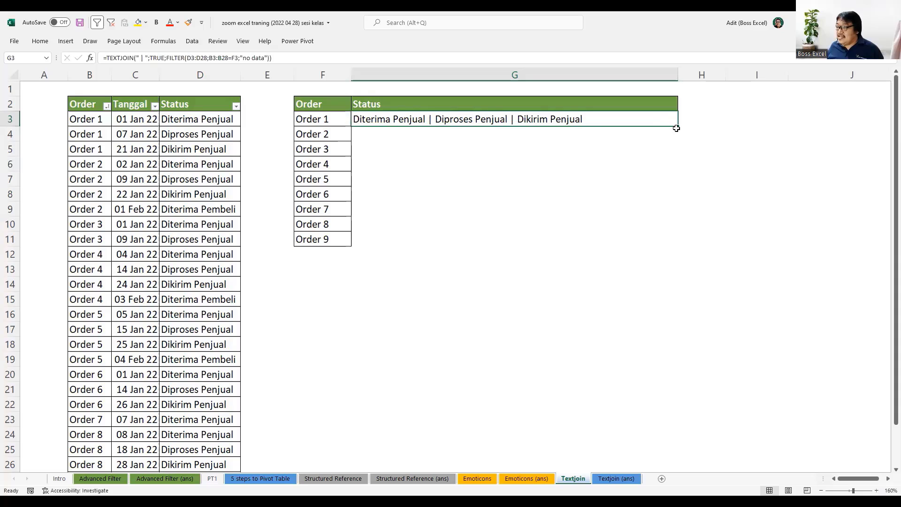
double_click(678, 127)
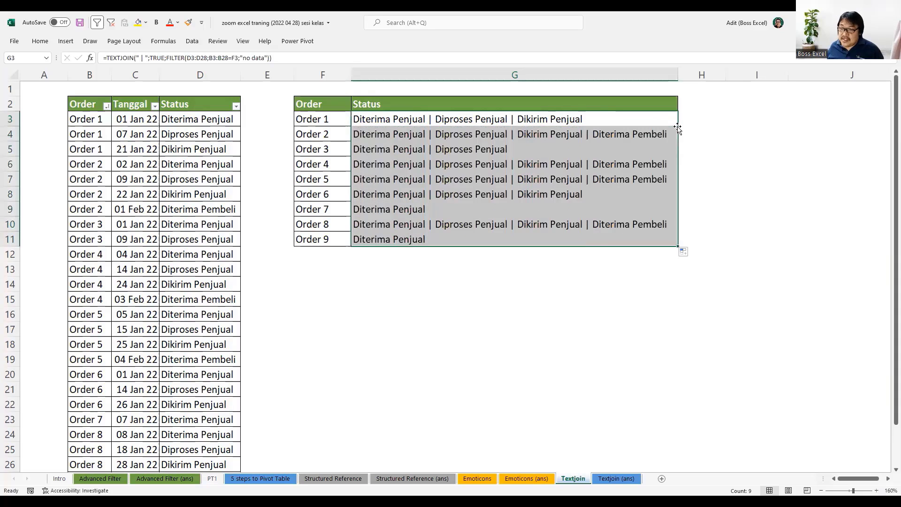
Review the combined statuses in G3:G11 against the orders in column F, checking the formulas in several cells.
left_click(572, 308)
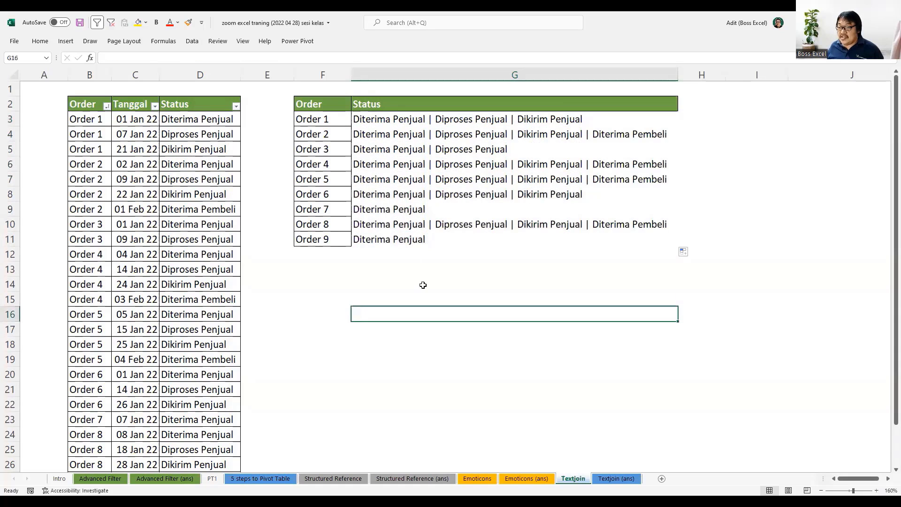
left_click(324, 241)
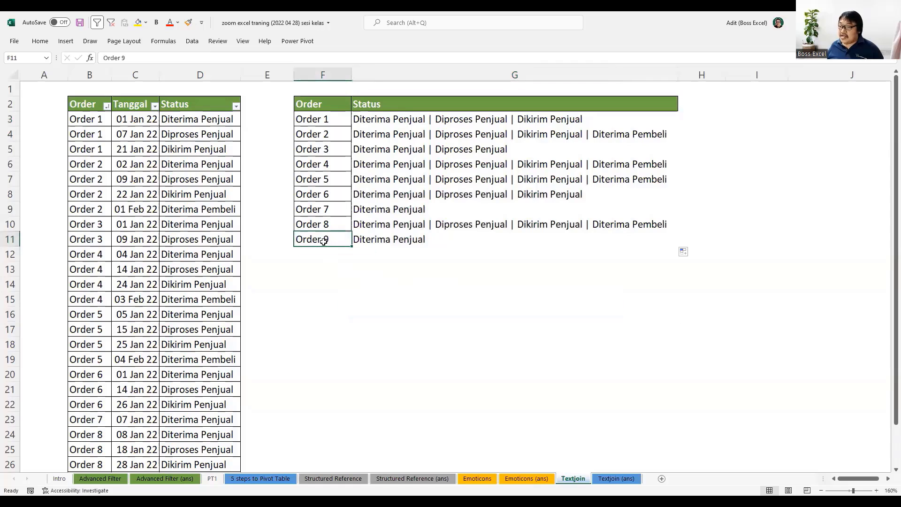
left_click(359, 240)
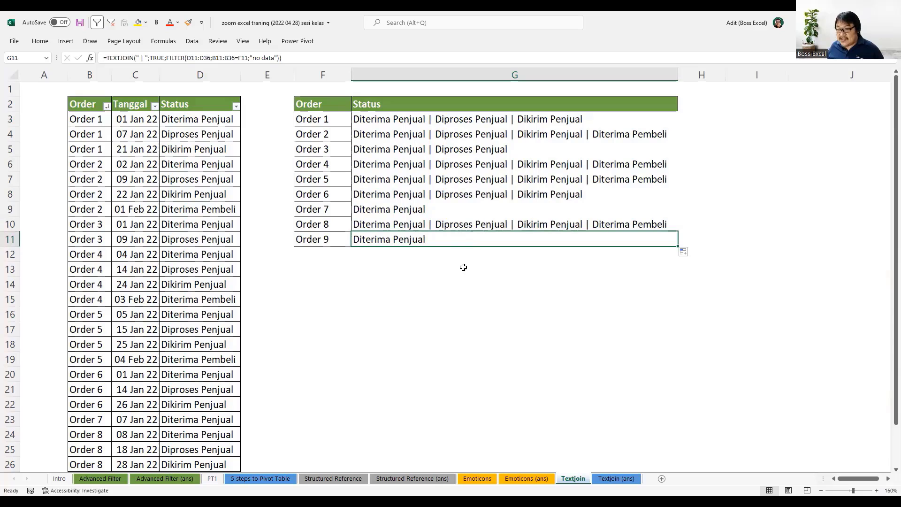
left_click(337, 136)
left_click(338, 165)
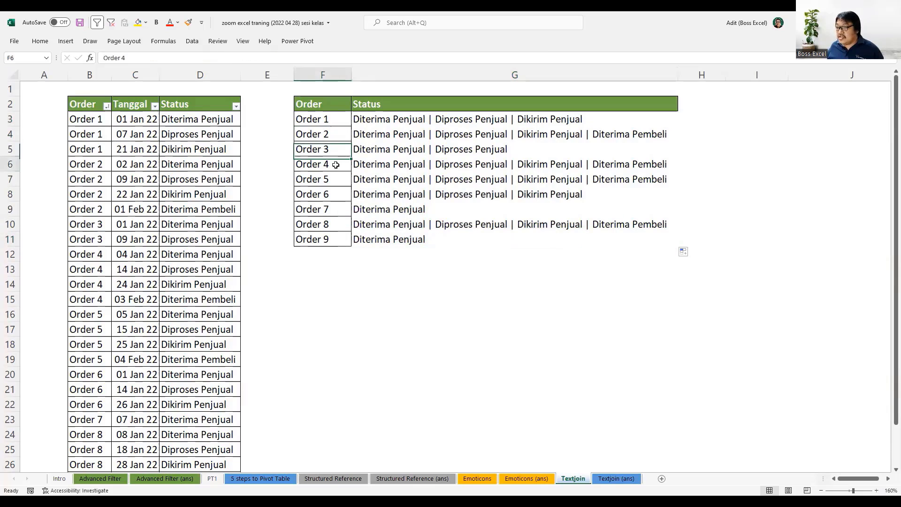
left_click(336, 175)
left_click(340, 224)
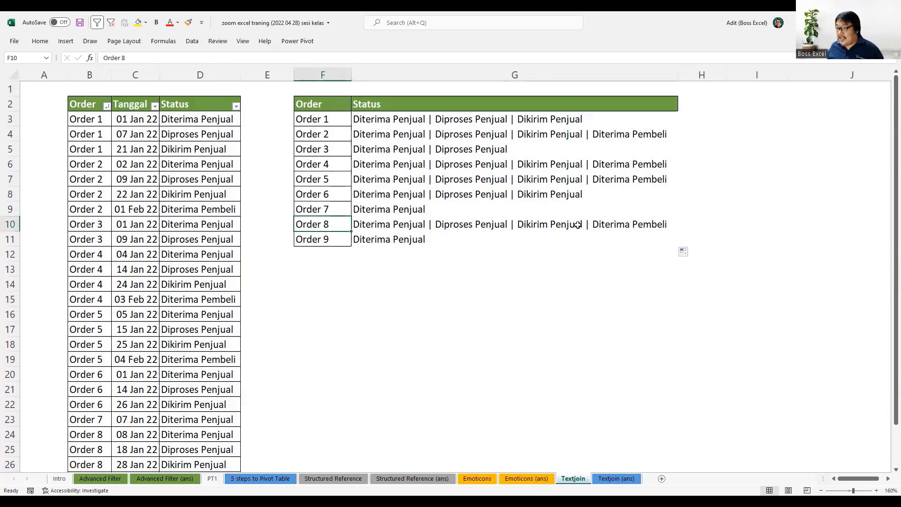
left_click(660, 224)
left_click(629, 136)
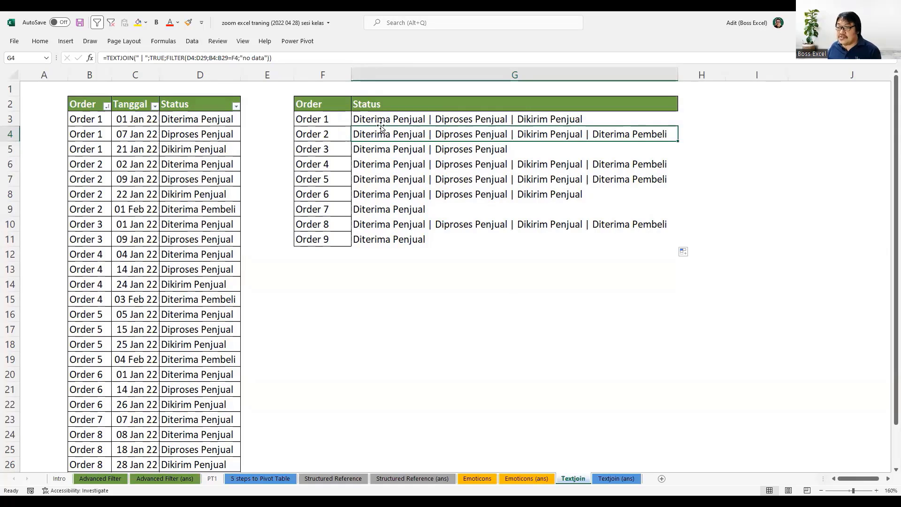
left_click_drag(392, 120, 527, 239)
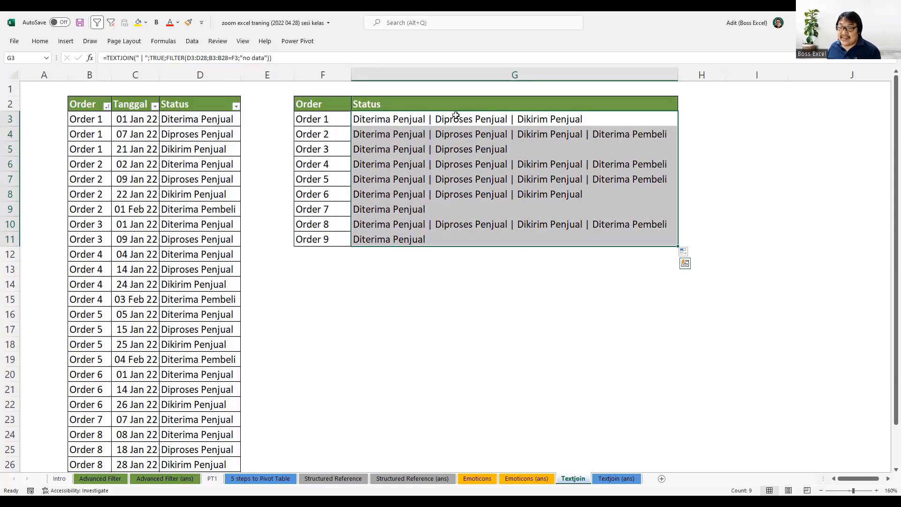
left_click(396, 119)
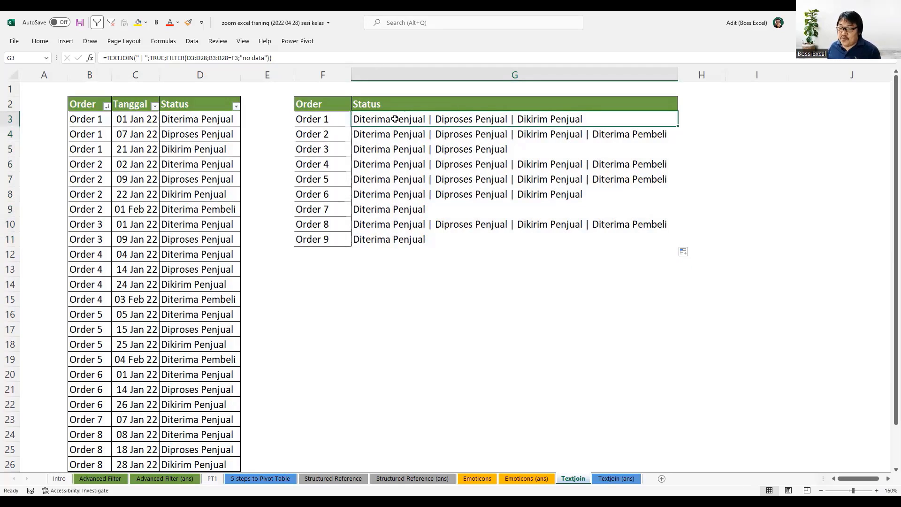